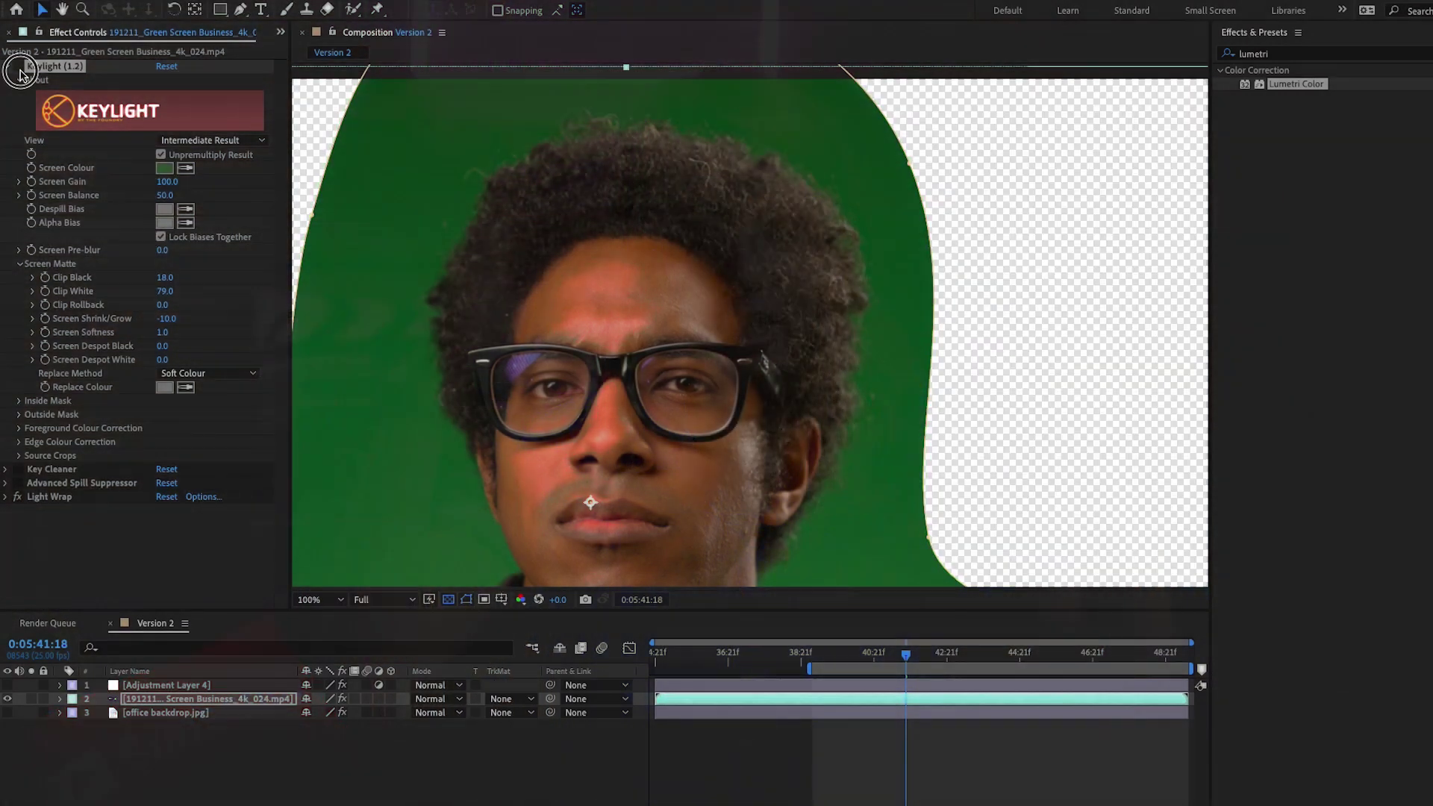
{"action": "left_click", "coordinate": [20, 73]}
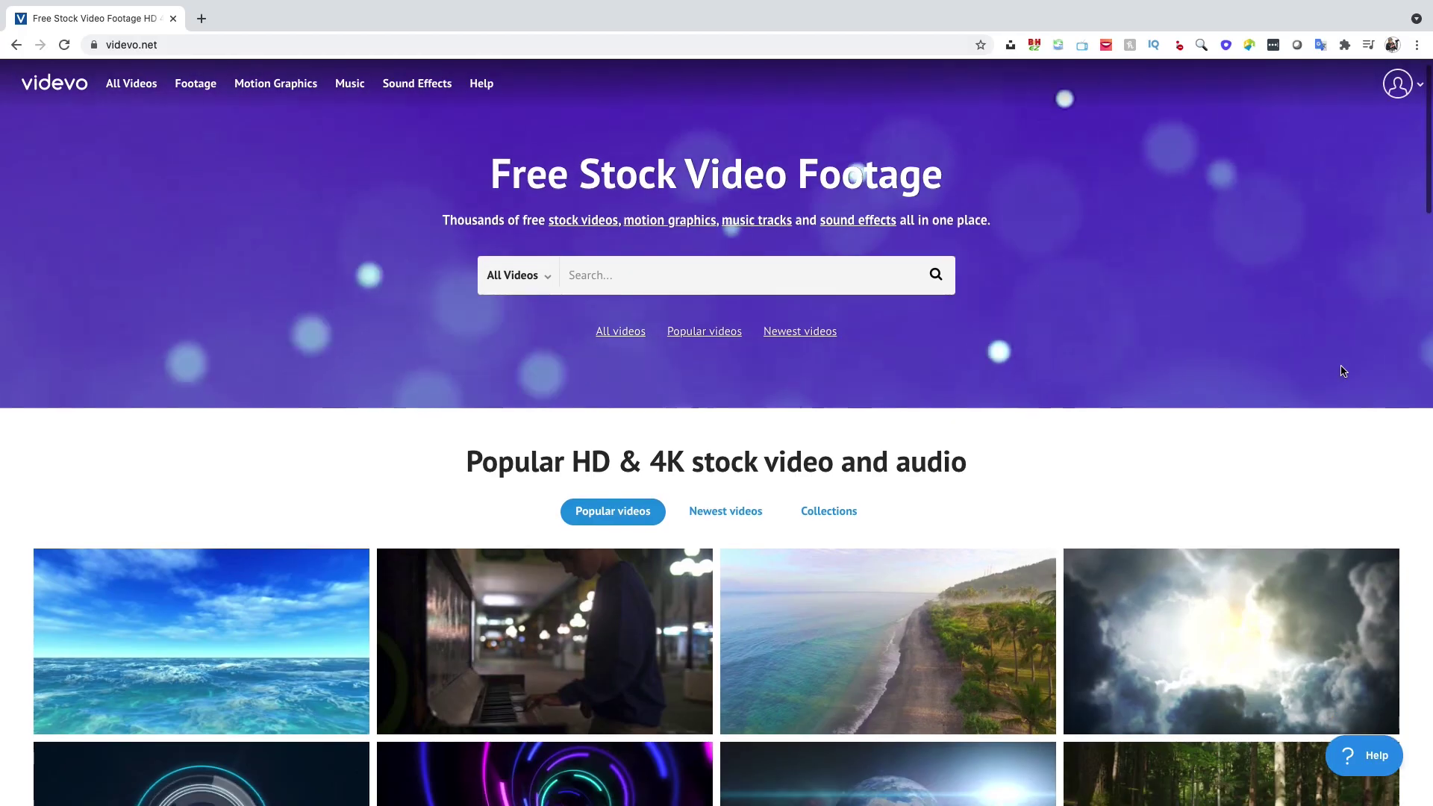
Browse city stock footage on the Videvo website and open the Flying Along Taksin Bridge clip to read its licensing terms
{"action": "scroll", "coordinate": [1340, 366], "scroll_direction": "down", "scroll_amount": 6}
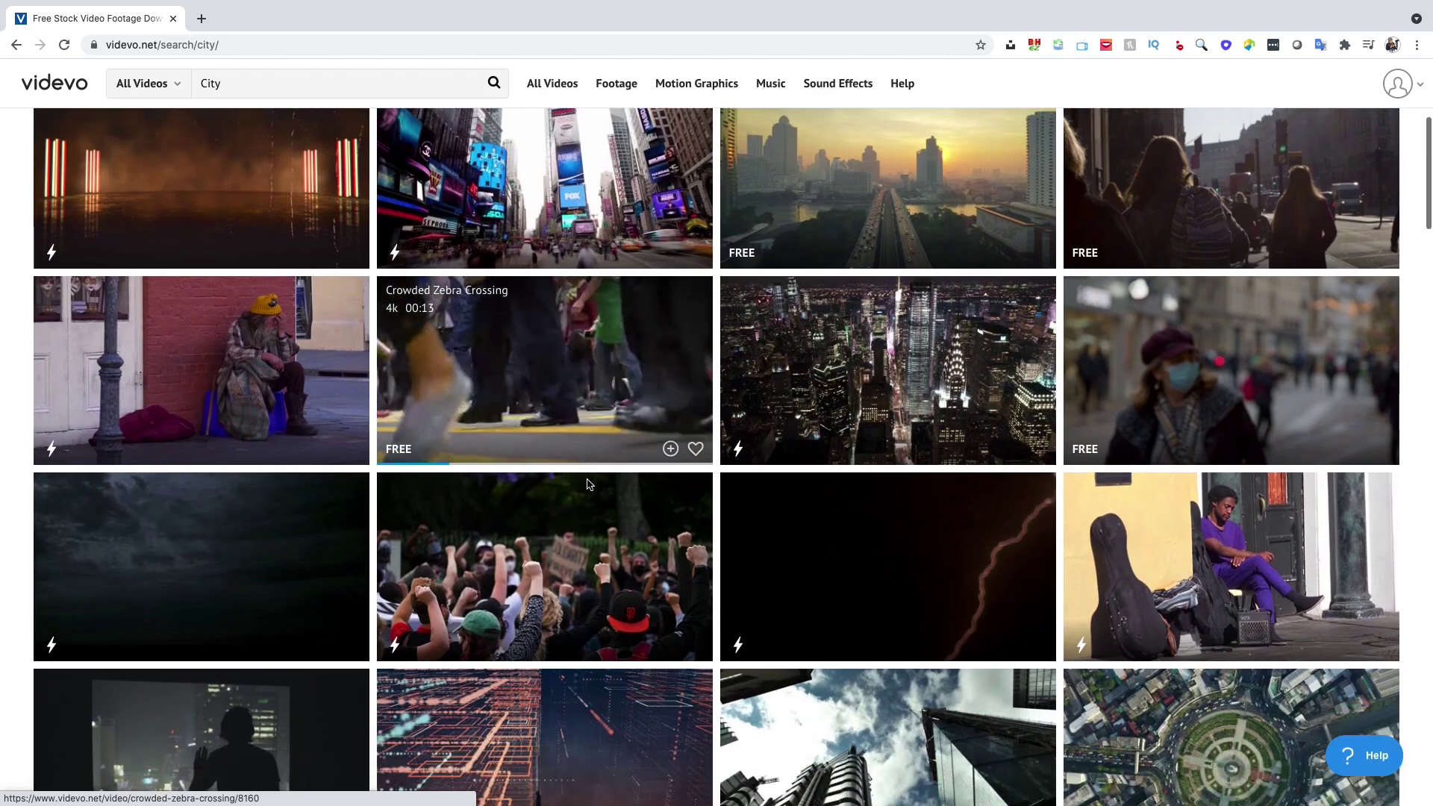
{"action": "scroll", "coordinate": [1244, 623], "scroll_direction": "down", "scroll_amount": 3}
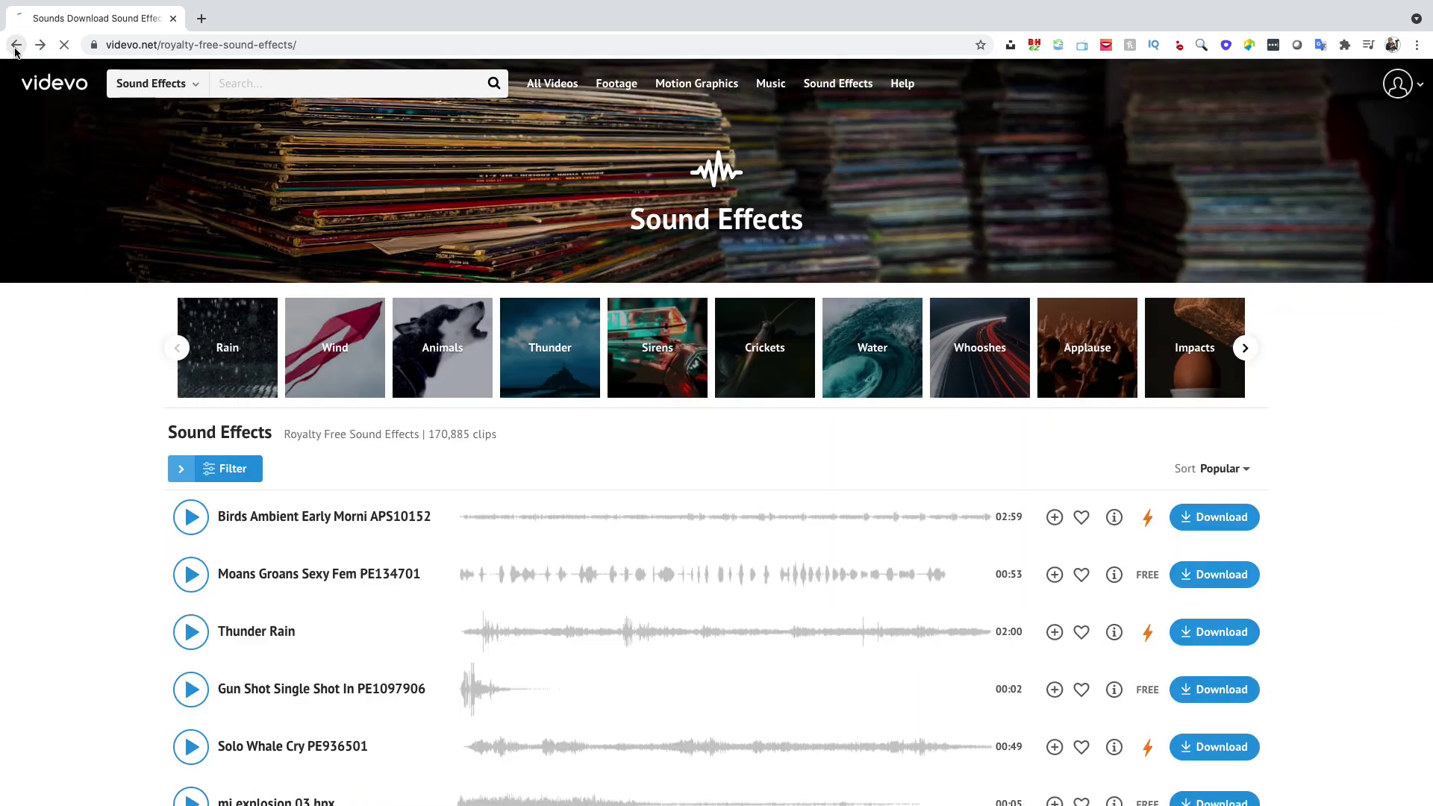
{"action": "left_click", "coordinate": [15, 47]}
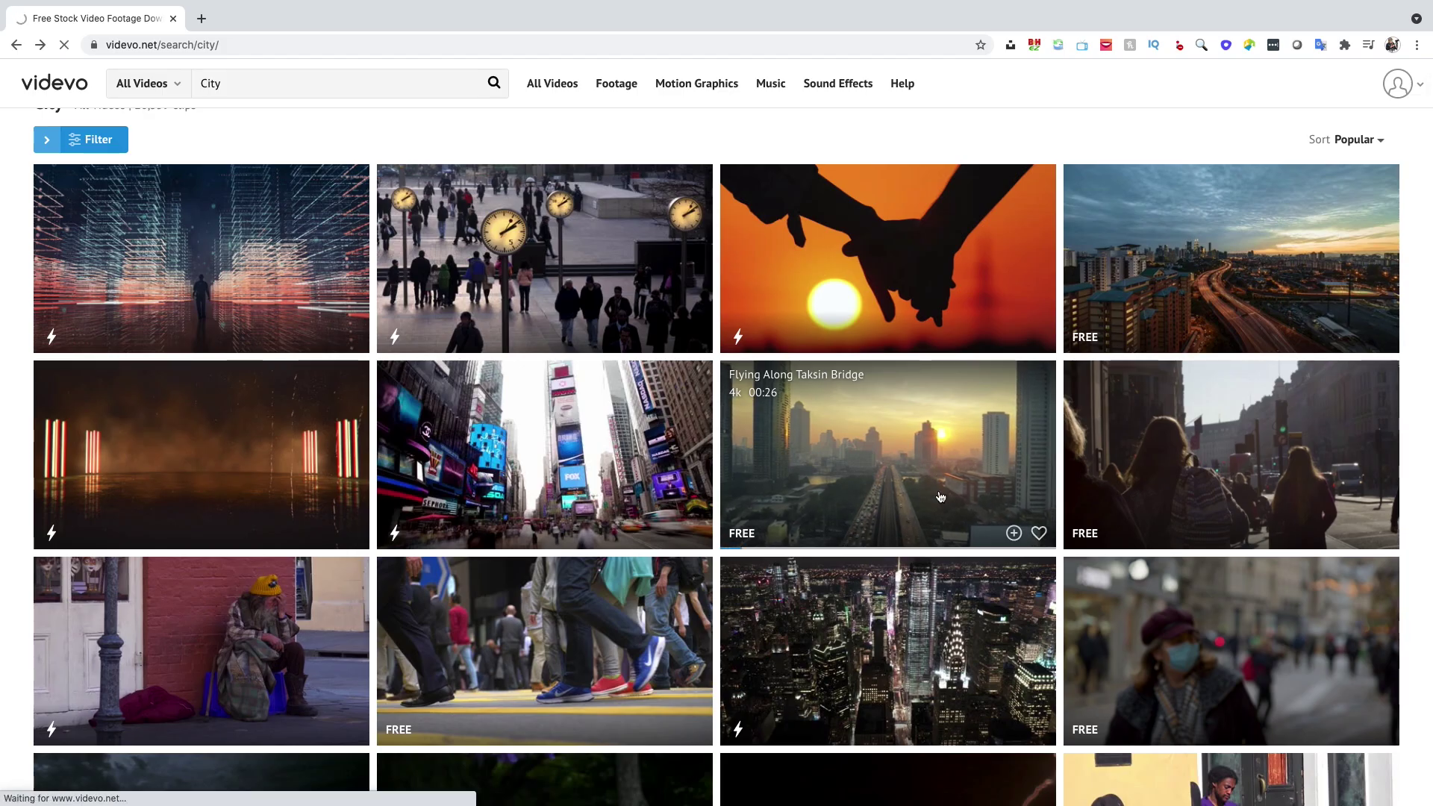
{"action": "left_click", "coordinate": [940, 497]}
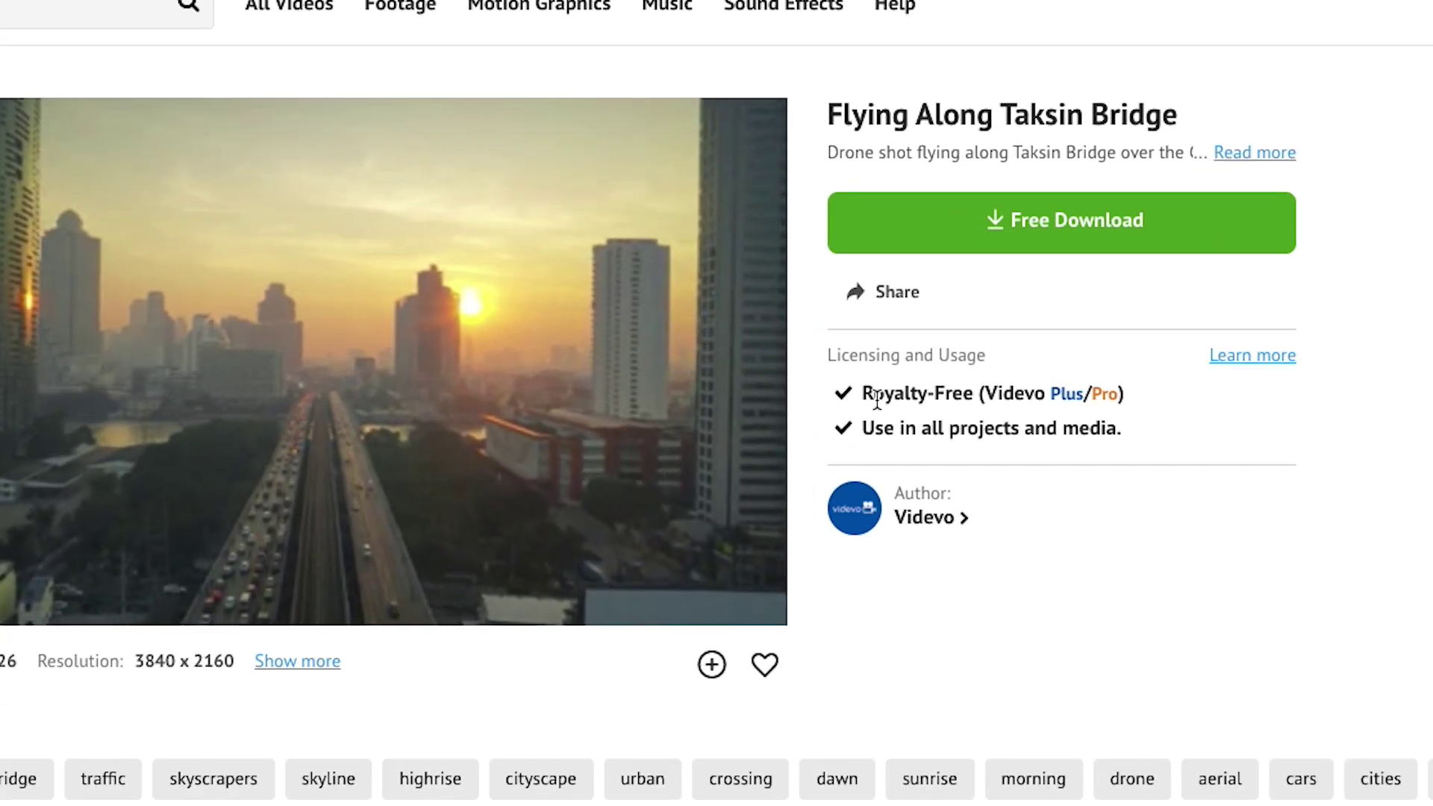
{"action": "left_click_drag", "start_coordinate": [876, 395], "coordinate": [1059, 428]}
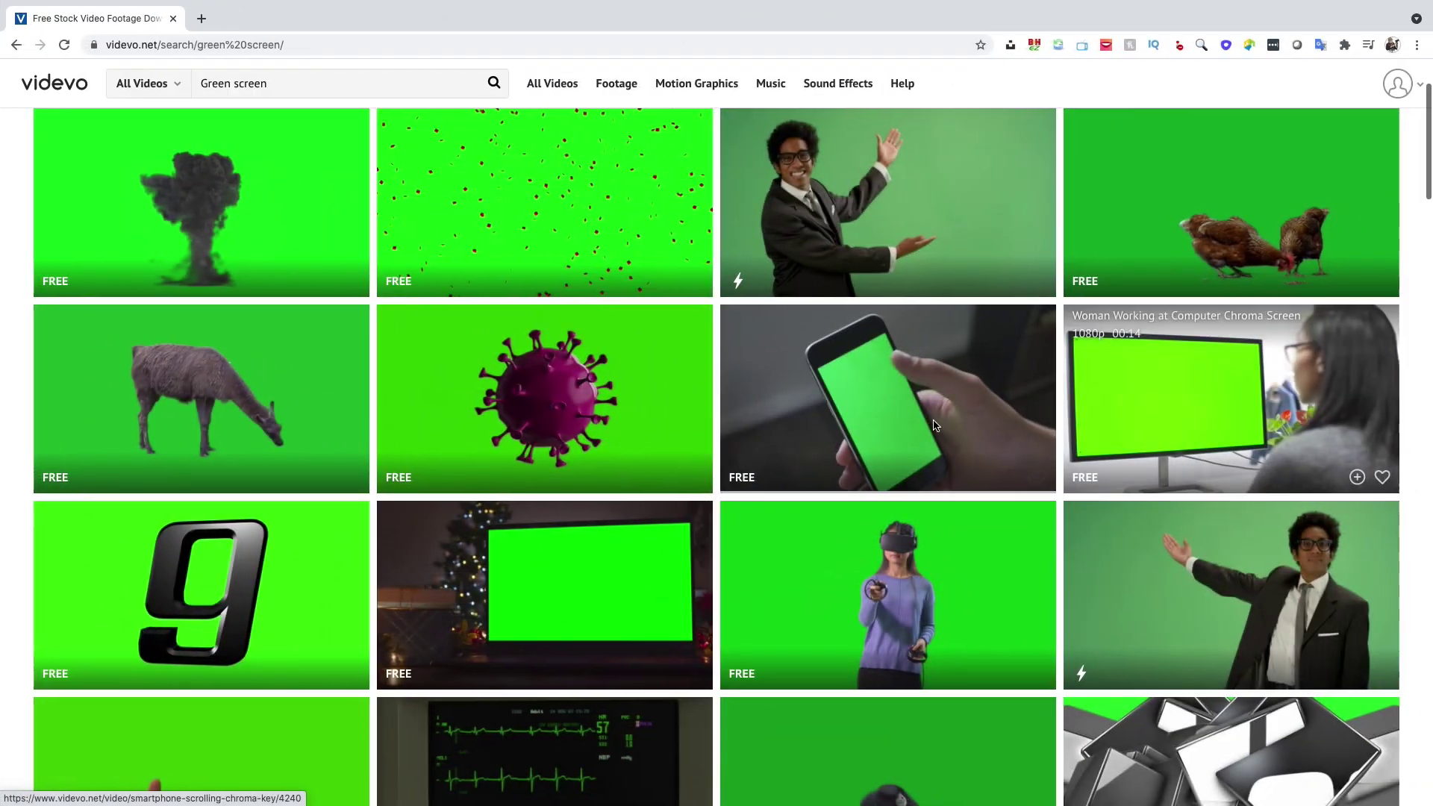
Look through the Videvo green screen results for clips suitable for keying
{"action": "mouse_move", "coordinate": [932, 424]}
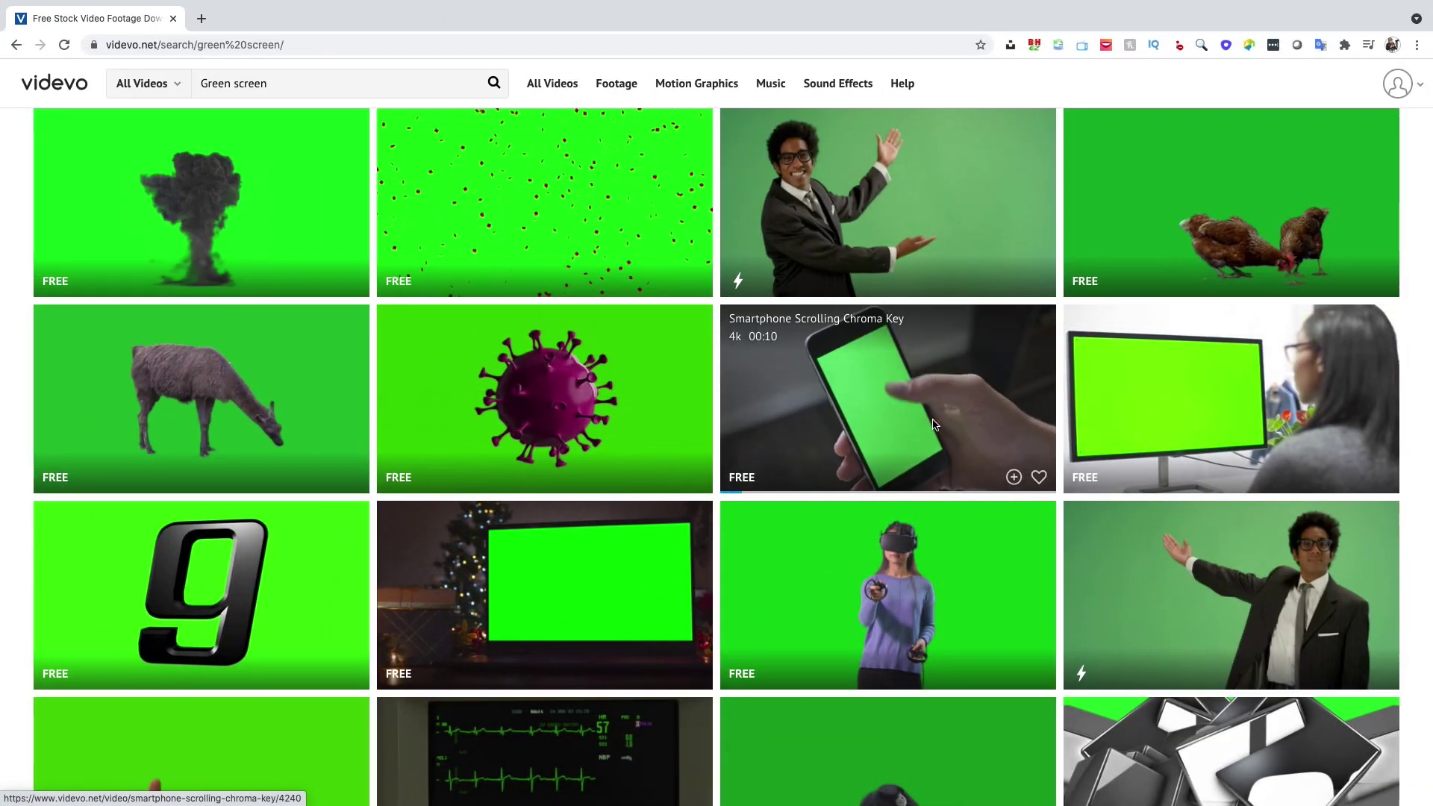
{"action": "scroll", "coordinate": [932, 424], "scroll_direction": "down", "scroll_amount": 5}
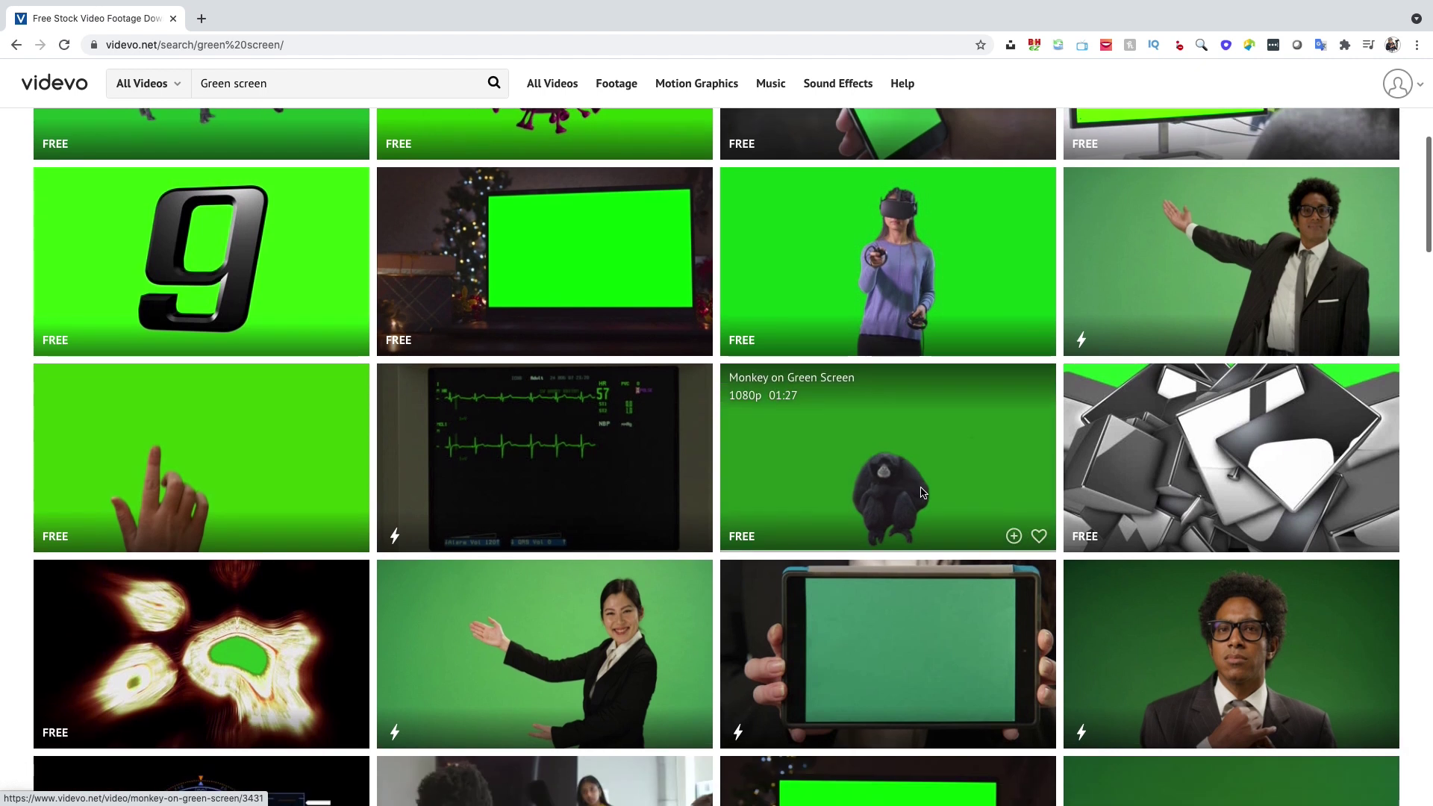
{"action": "scroll", "coordinate": [922, 493], "scroll_direction": "down", "scroll_amount": 3}
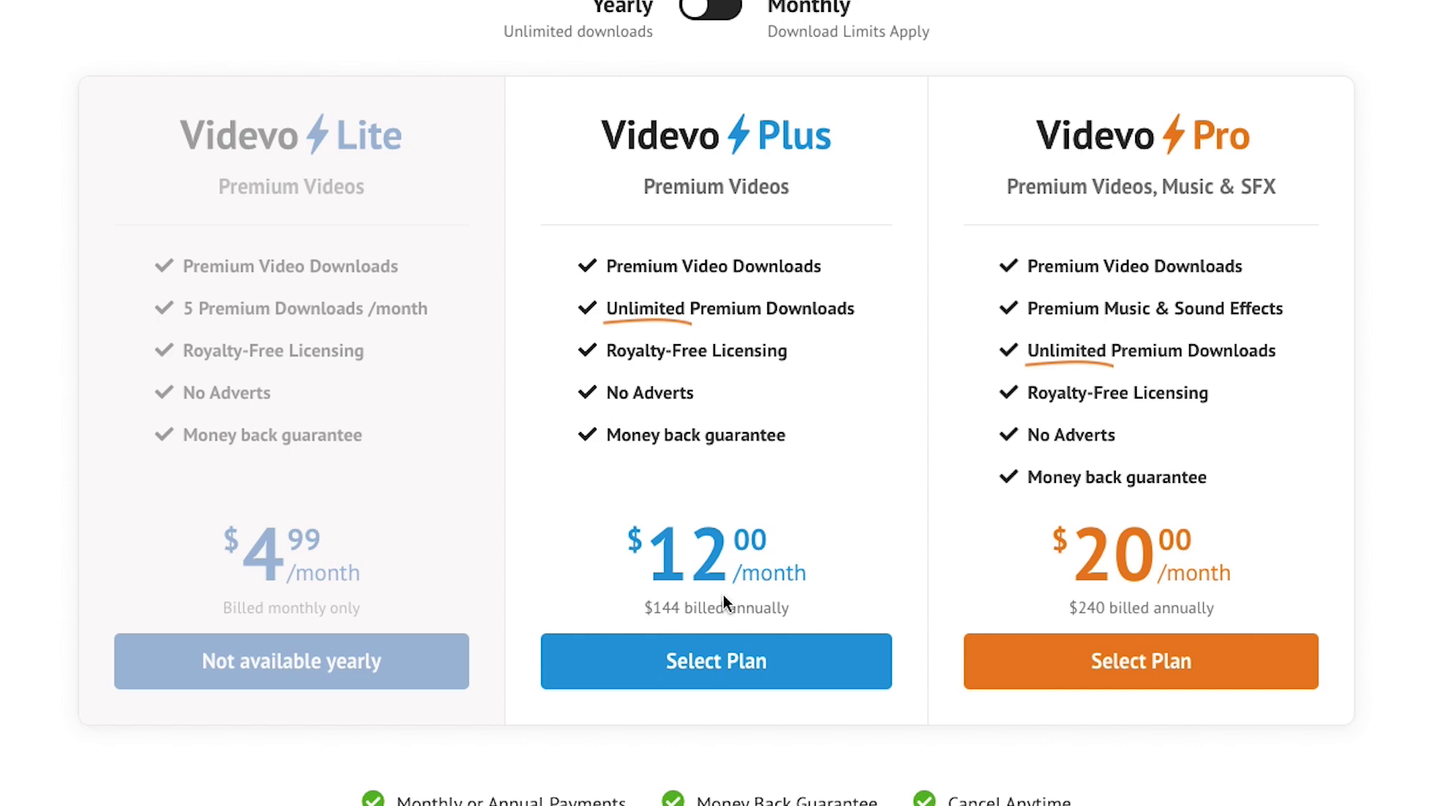
Select the yearly Videvo Plus plan and apply the discount code GAL15 at account creation
{"action": "left_click", "coordinate": [736, 673]}
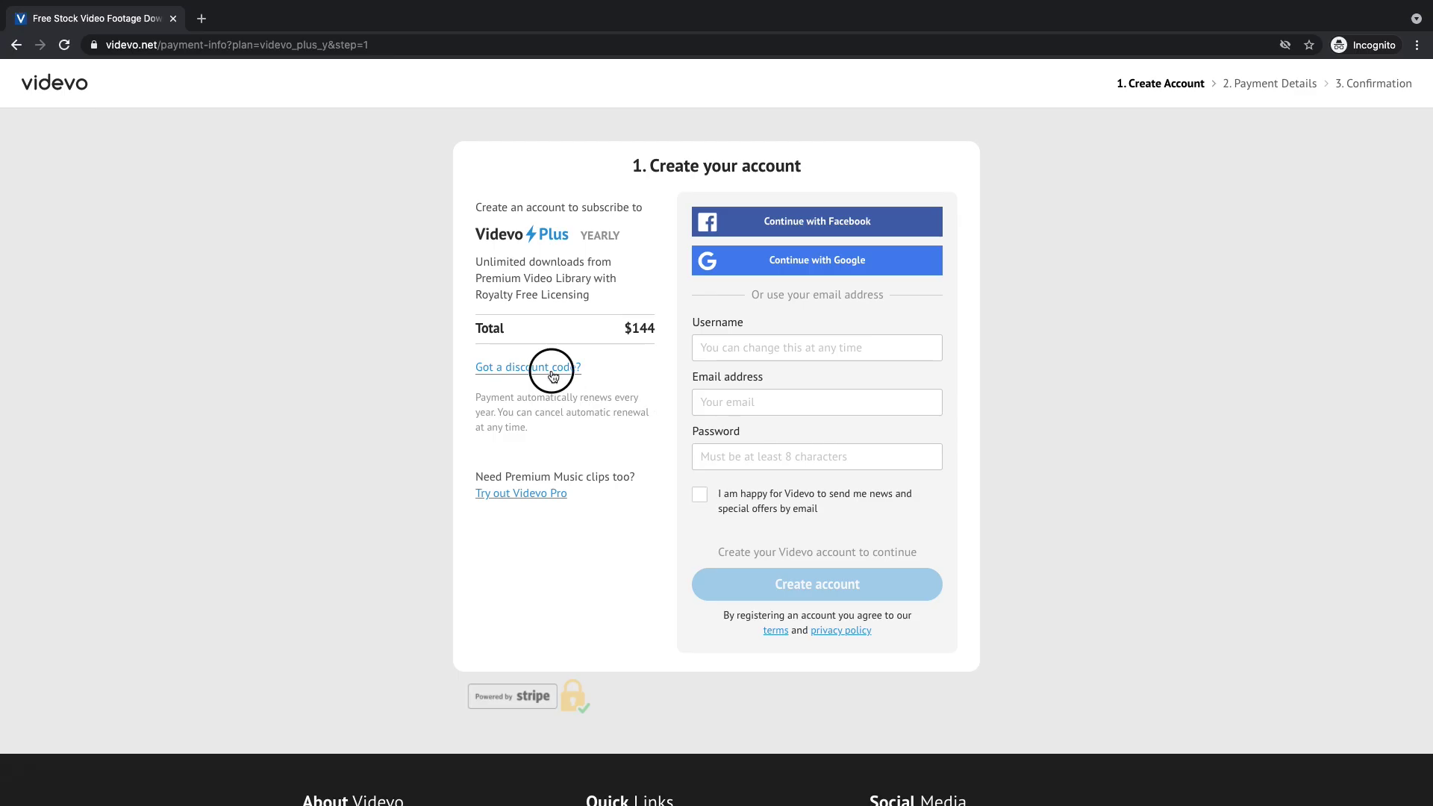
{"action": "left_click", "coordinate": [552, 368]}
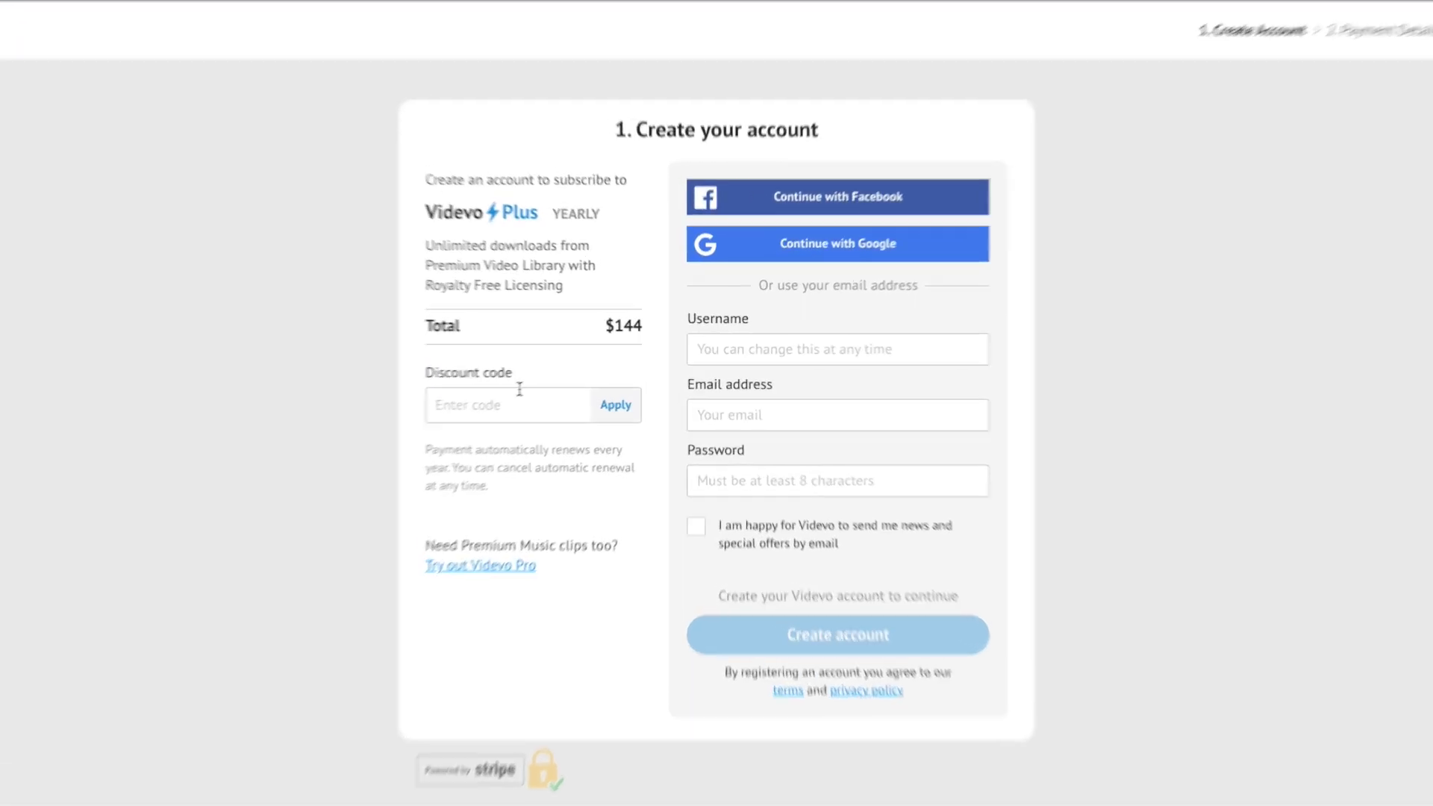
{"action": "left_click", "coordinate": [553, 388]}
{"action": "type", "text": "GAL15"}
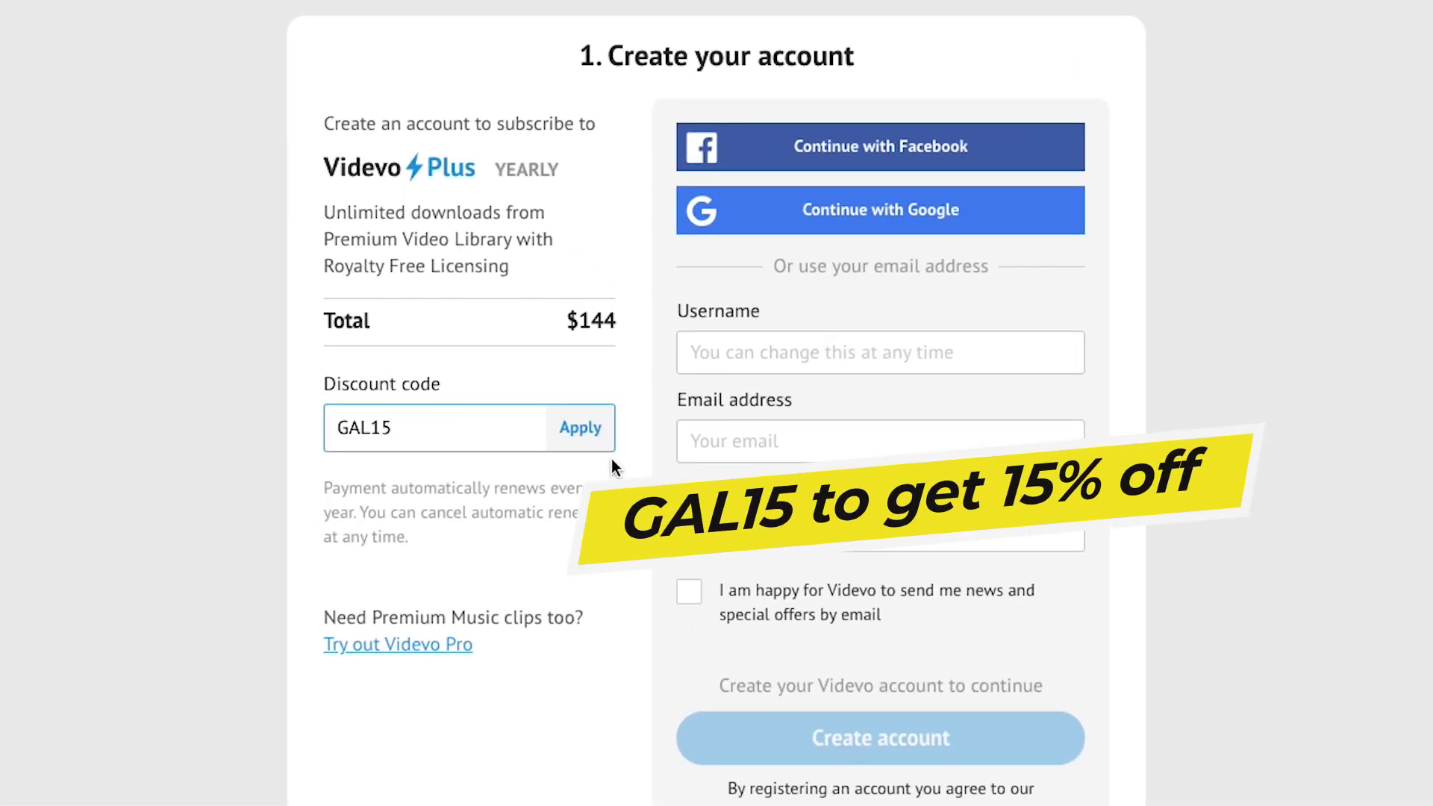
{"action": "left_click", "coordinate": [585, 429]}
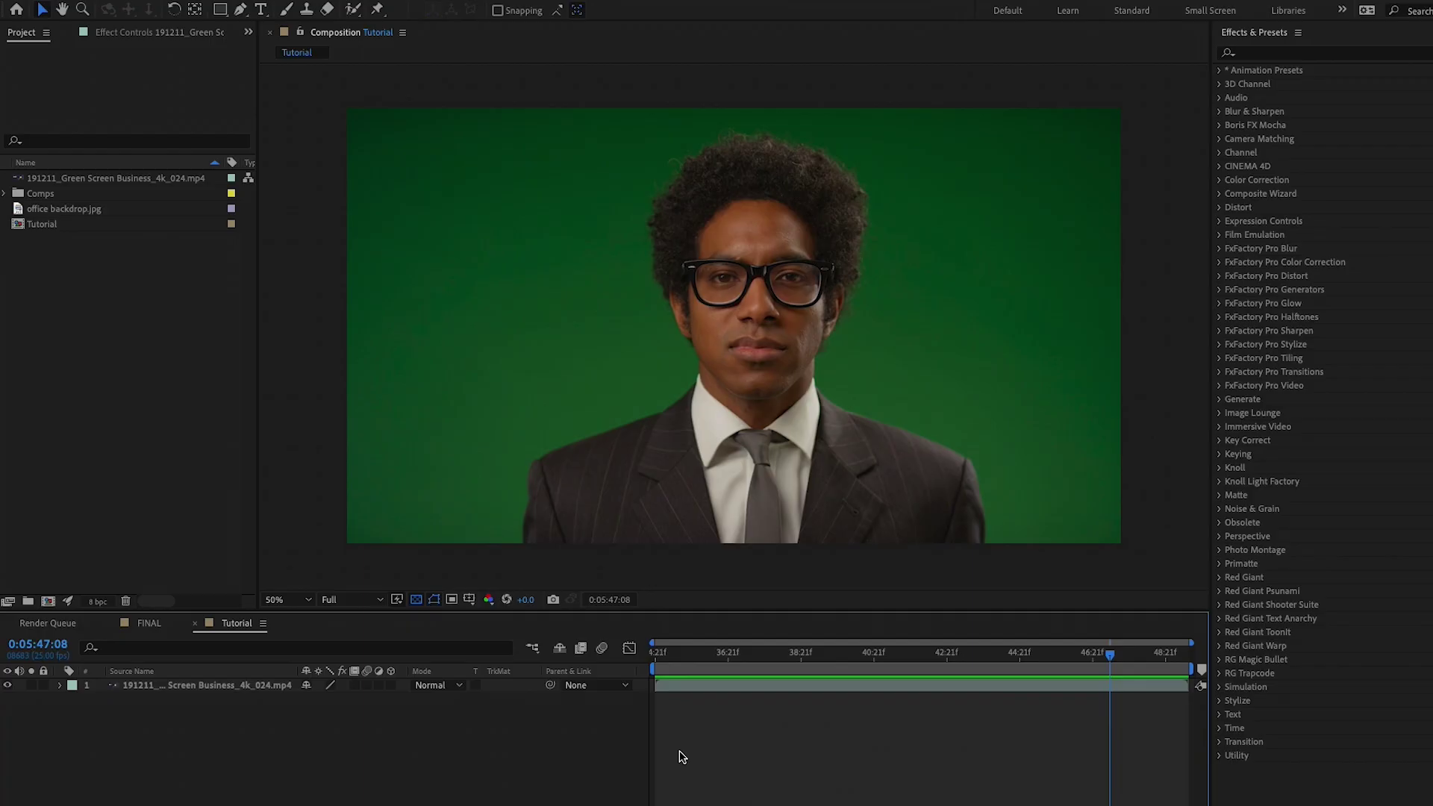
In After Effects, outline the man in the green screen clip with a rough closed mask
{"action": "left_click", "coordinate": [261, 694]}
{"action": "left_click", "coordinate": [235, 13]}
{"action": "left_click", "coordinate": [451, 567]}
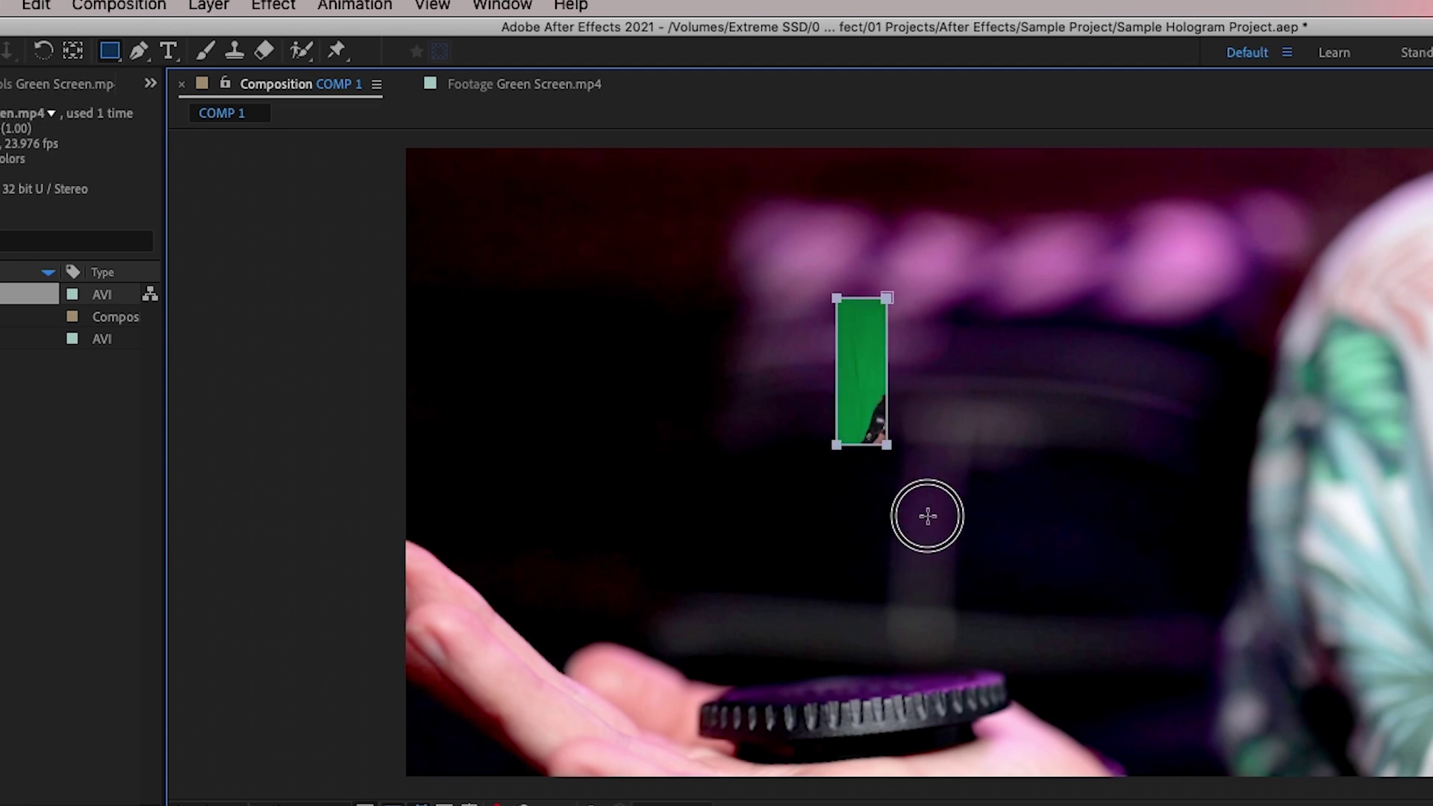
{"action": "left_click_drag", "start_coordinate": [924, 512], "coordinate": [999, 616]}
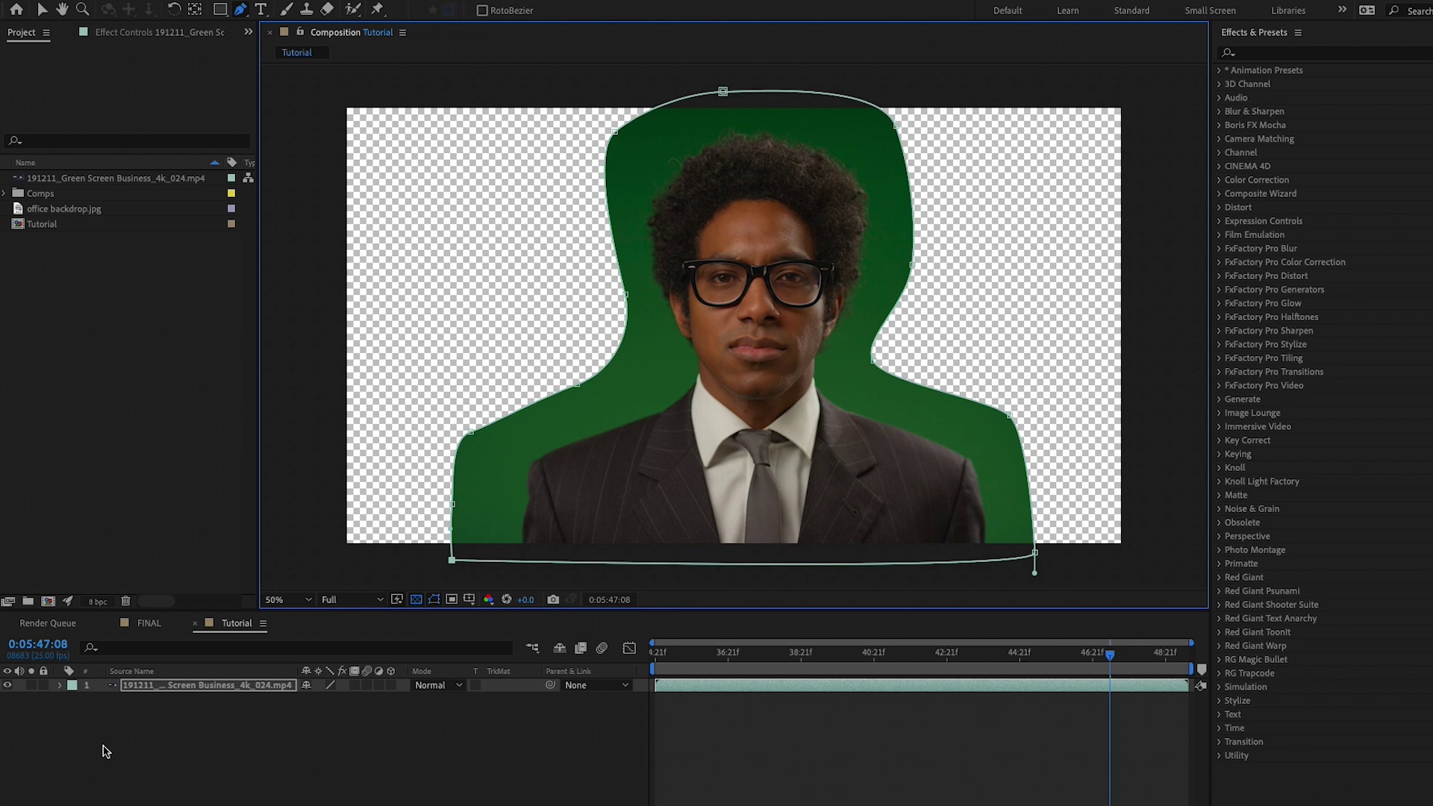
{"action": "key", "text": "v"}
{"action": "left_click", "coordinate": [166, 685]}
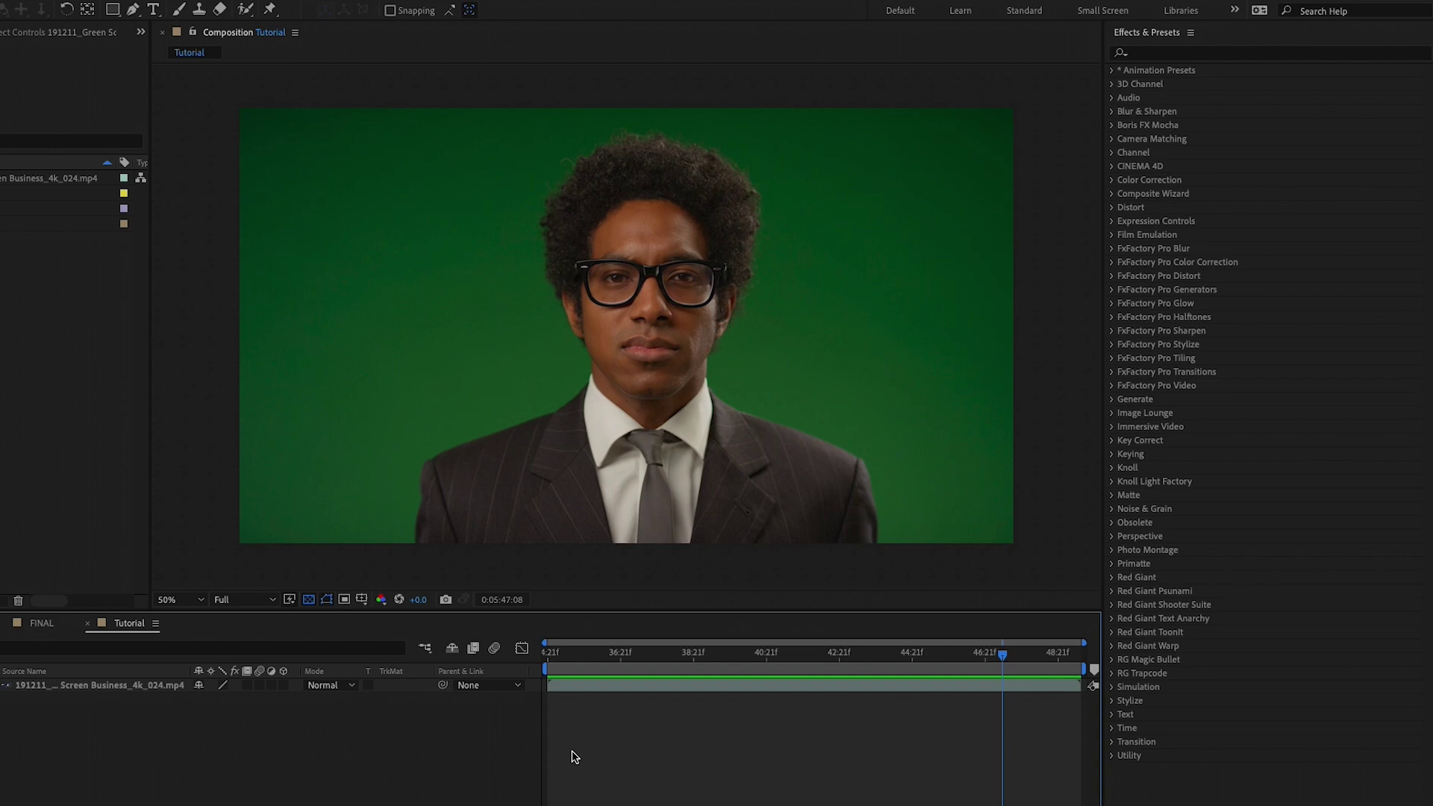
Draw a closed Pen tool mask on the footage layer, loosely following the man's head and shoulders with a margin of green
{"action": "left_click", "coordinate": [153, 687]}
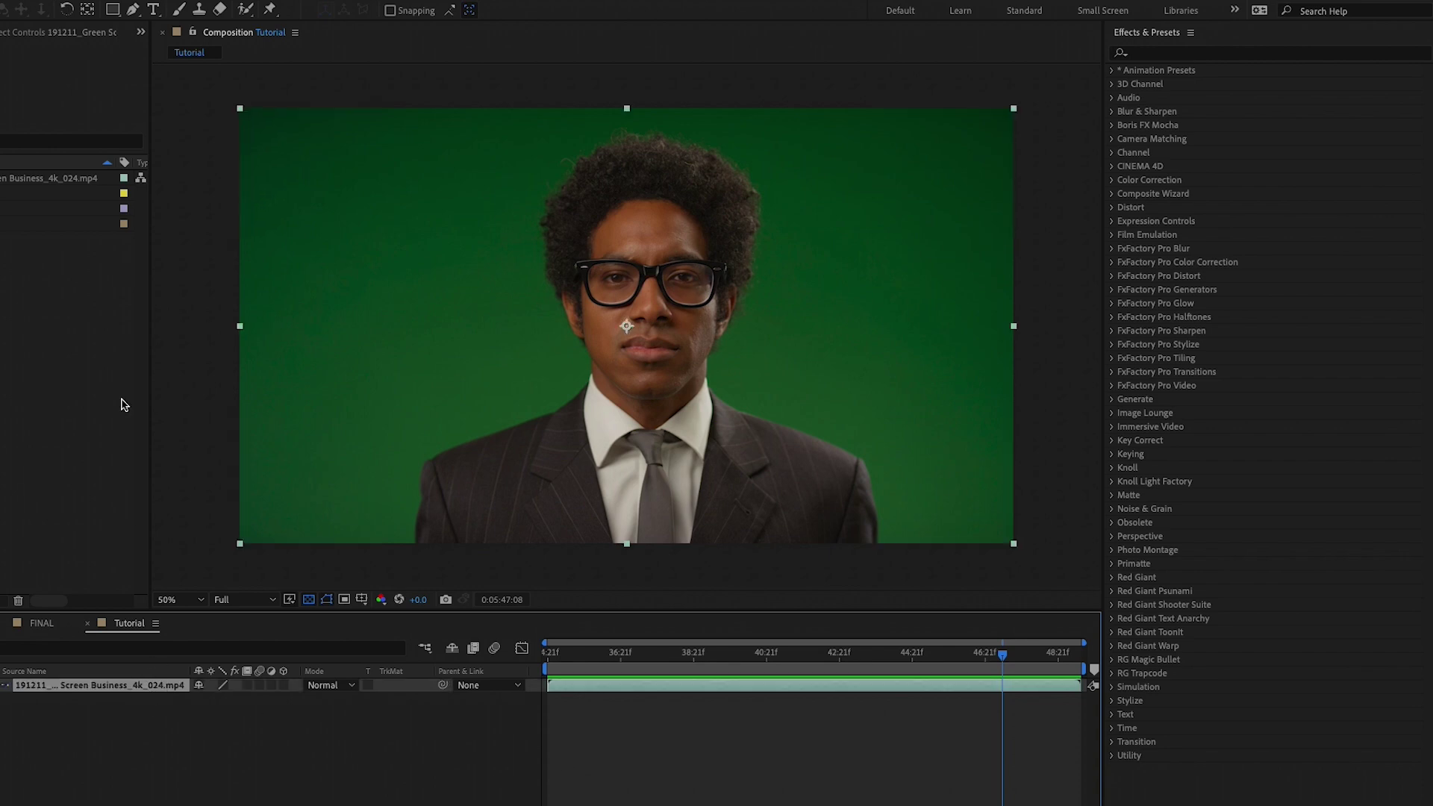
{"action": "left_click", "coordinate": [344, 559]}
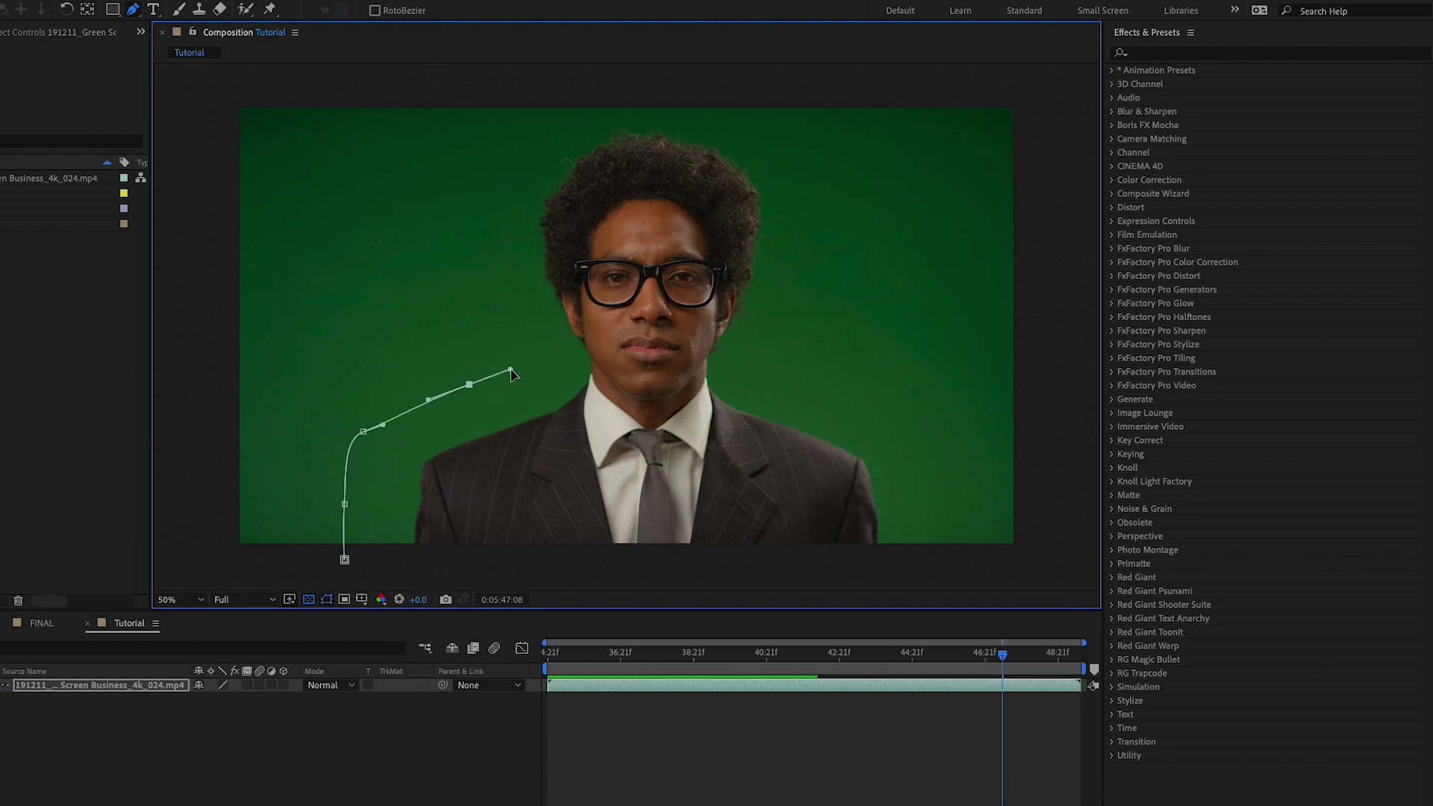
{"action": "left_click_drag", "start_coordinate": [507, 132], "coordinate": [532, 112]}
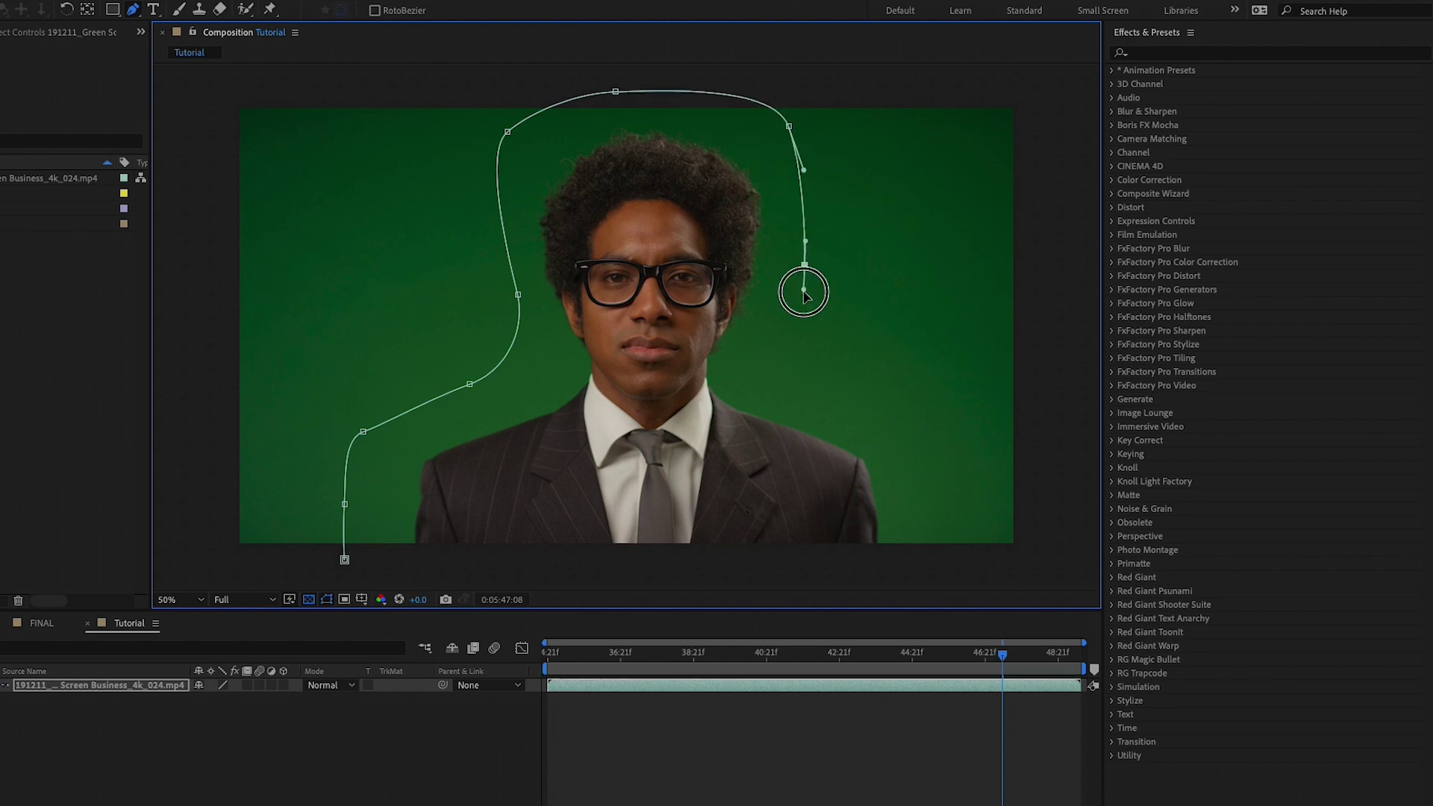
{"action": "left_click", "coordinate": [345, 560]}
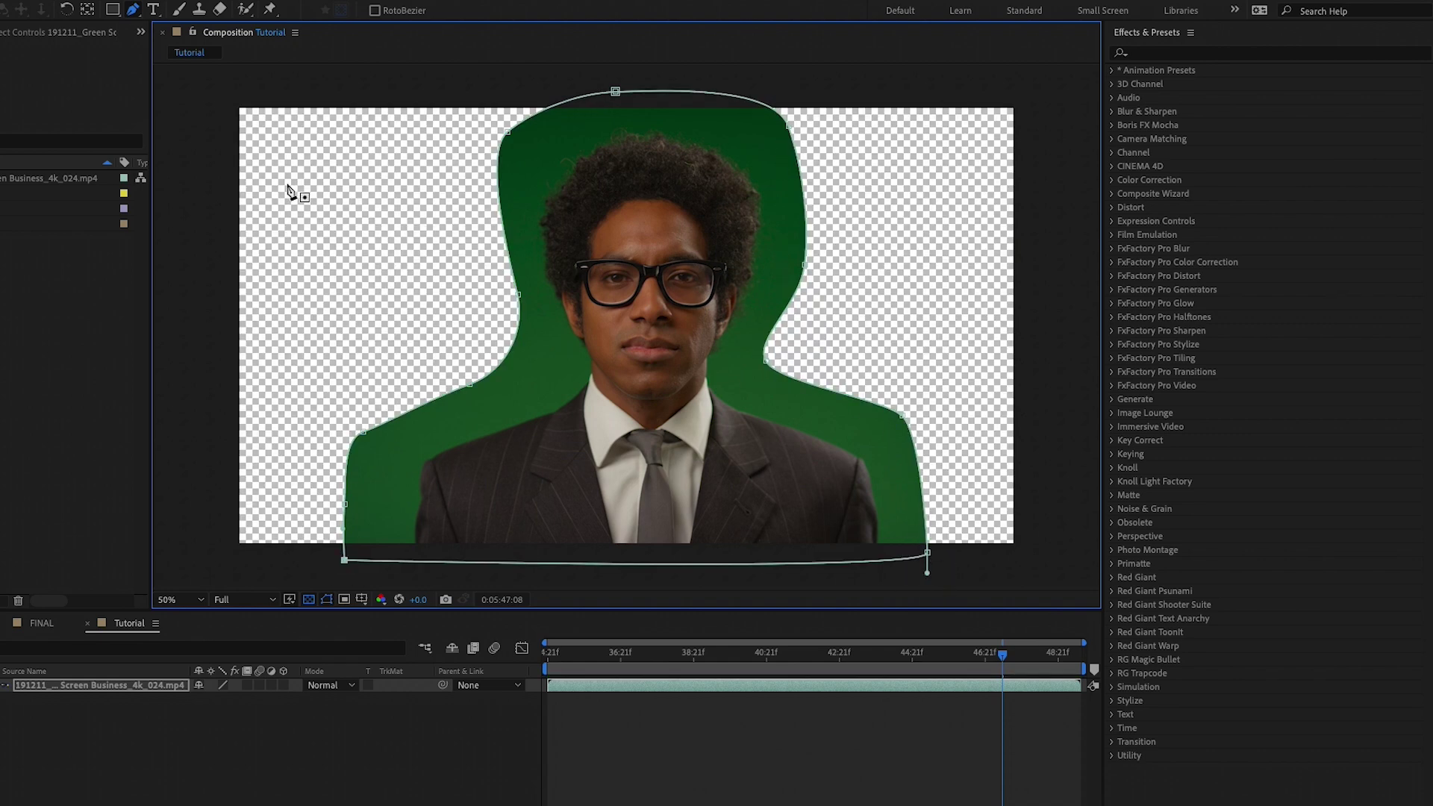
{"action": "key", "text": "v"}
{"action": "left_click", "coordinate": [60, 688]}
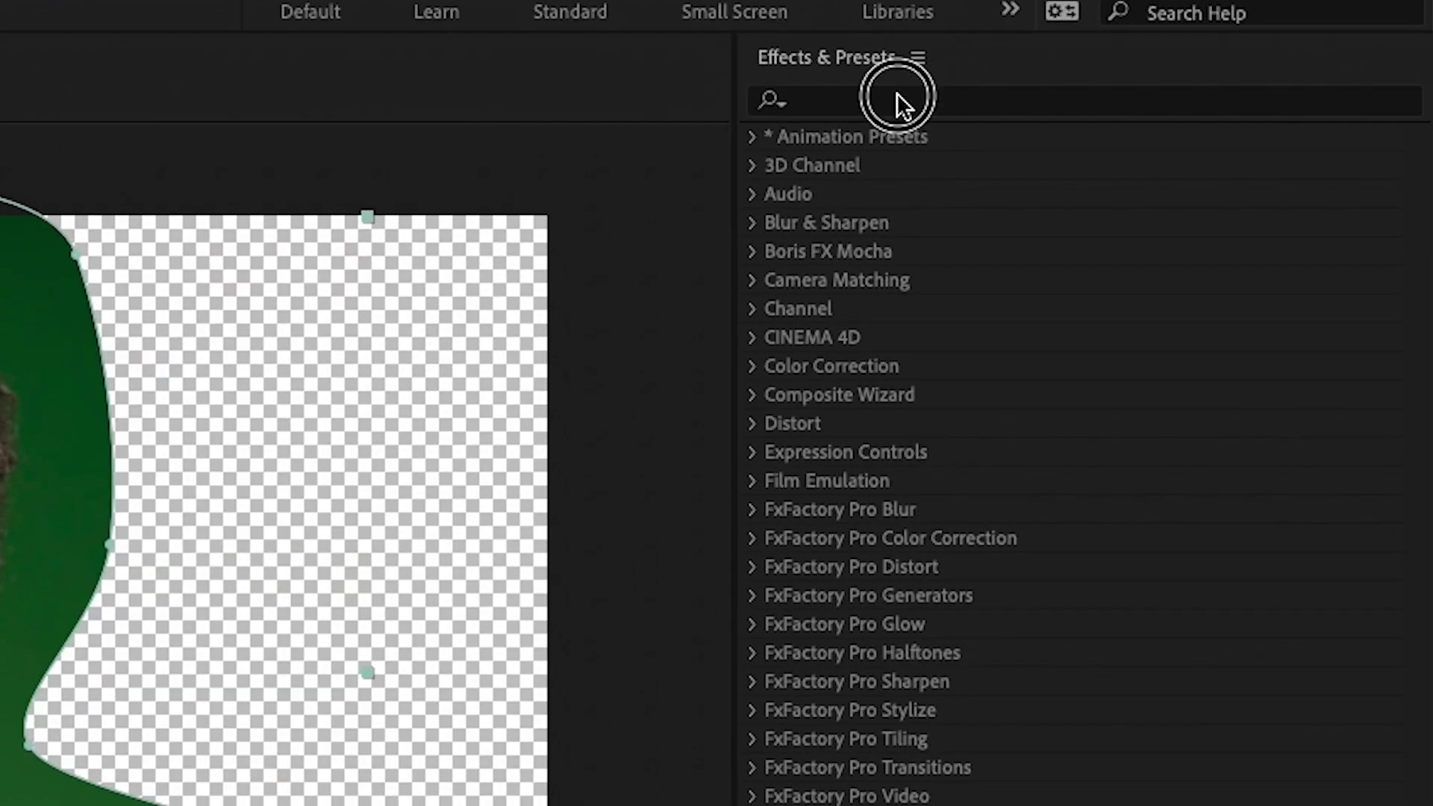
Search the effects for "keylight" and apply the Keylight + Key Cleaner + Advanced Spill Suppressor preset to the green screen clip
{"action": "left_click", "coordinate": [1223, 50]}
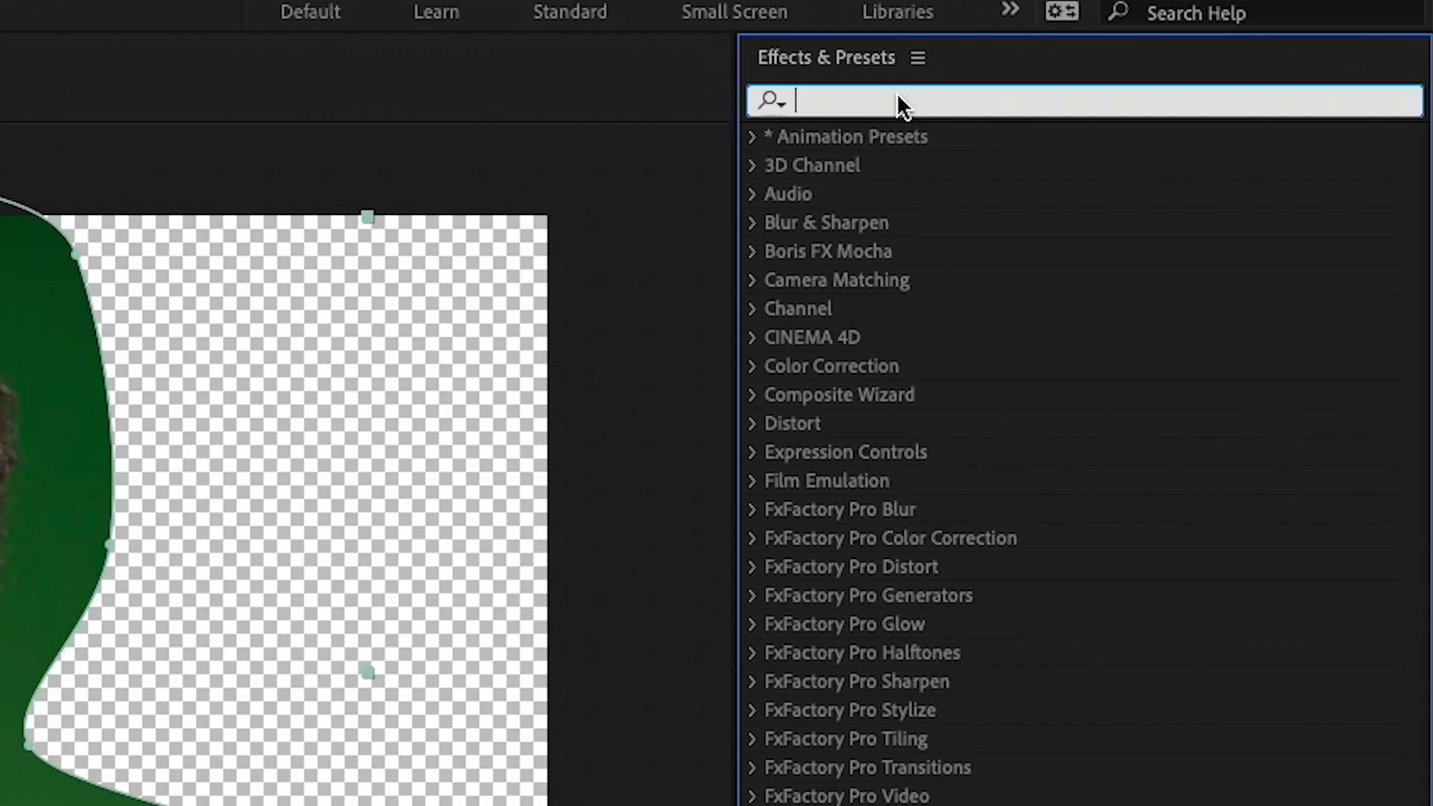
{"action": "type", "text": "keylight"}
{"action": "left_click", "coordinate": [940, 289]}
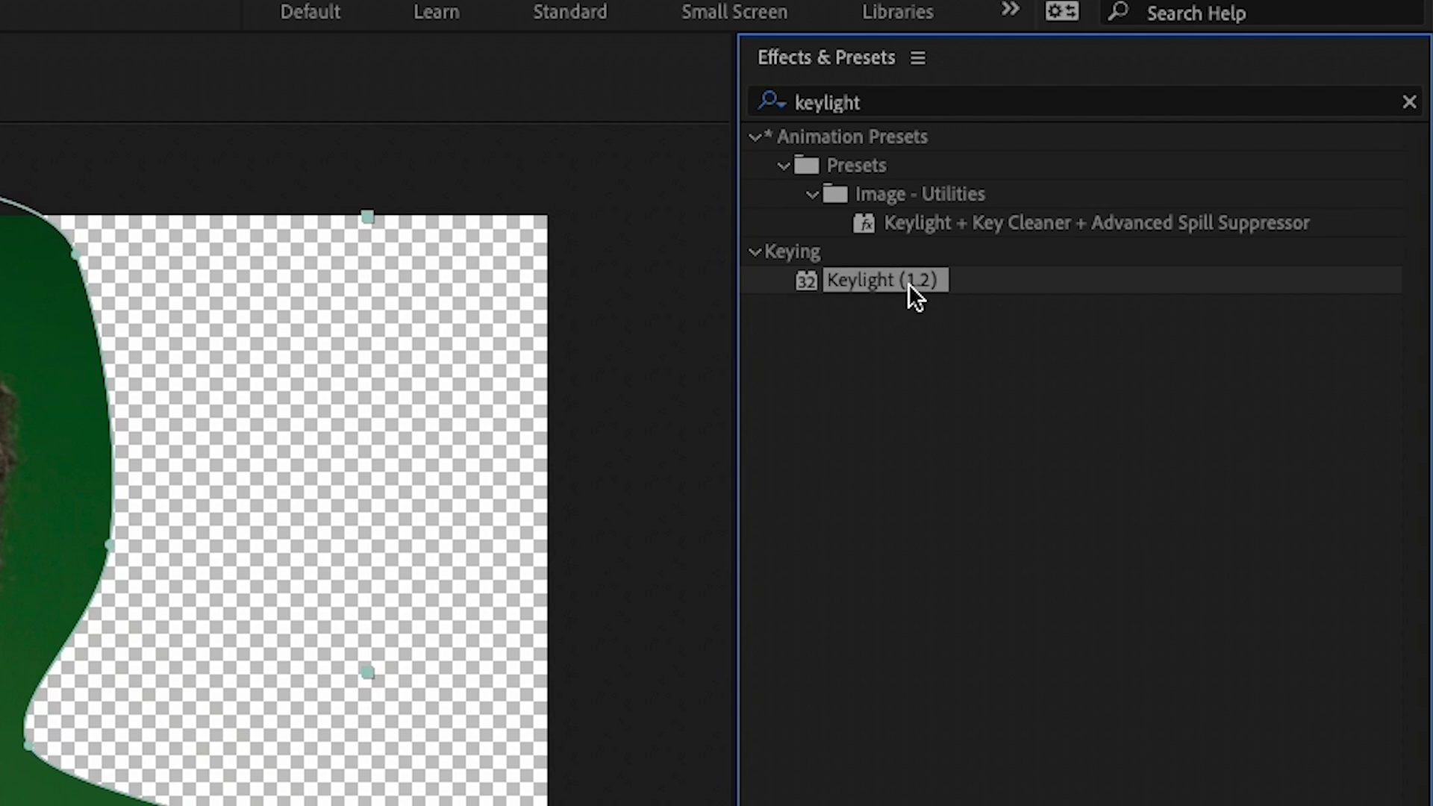
{"action": "left_click", "coordinate": [1081, 227]}
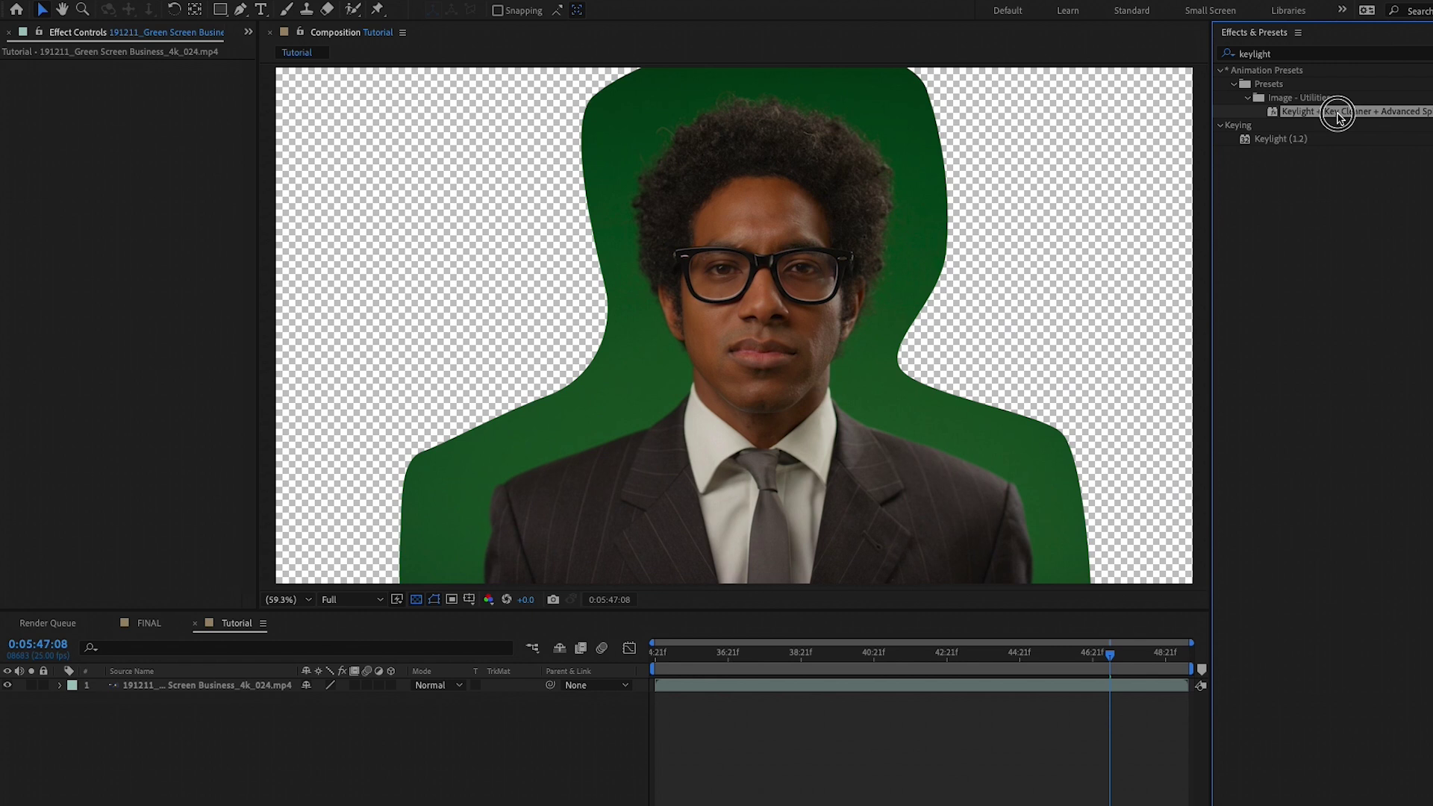
{"action": "left_click_drag", "start_coordinate": [917, 217], "coordinate": [772, 391]}
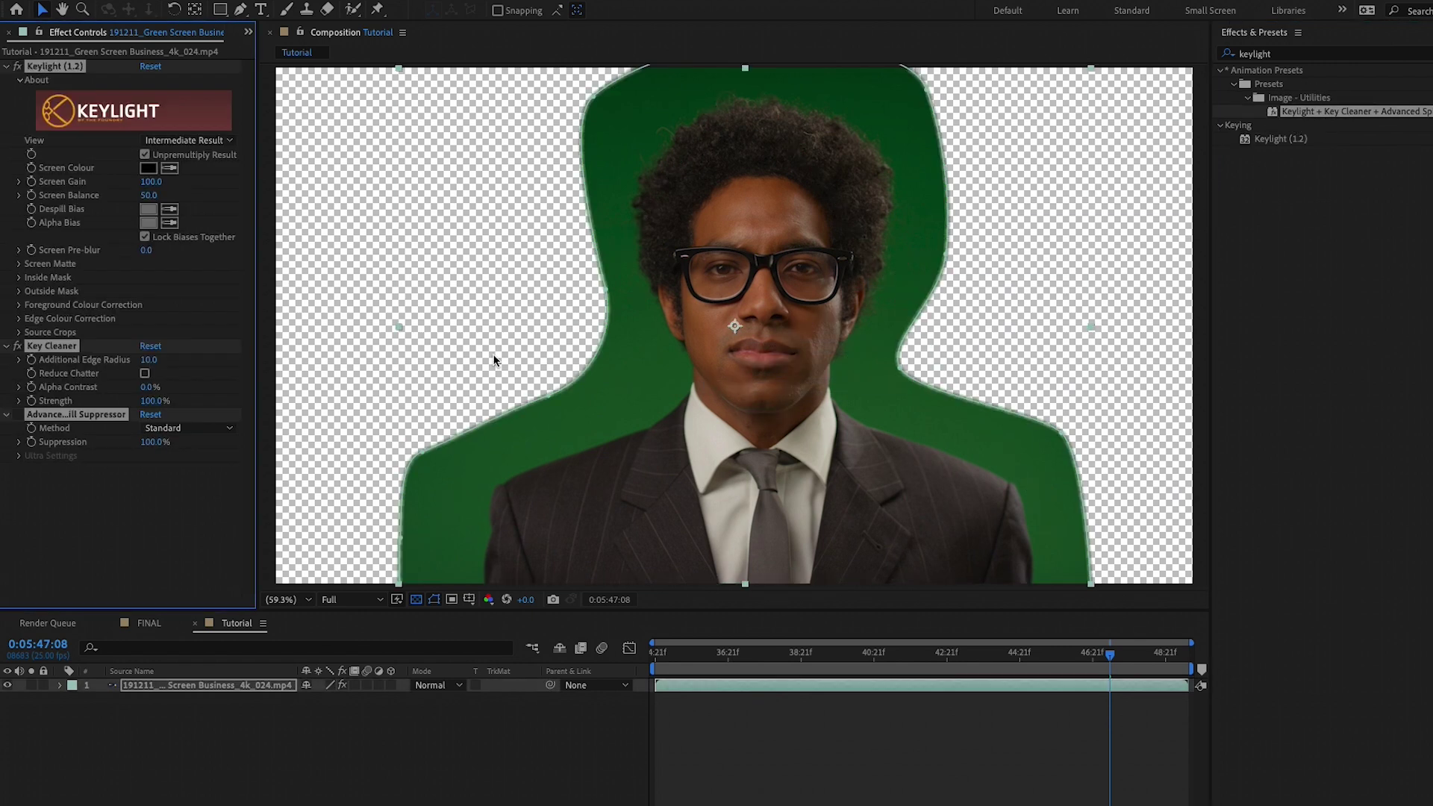
Turn off the Key Cleaner effect on the green screen clip
{"action": "left_click", "coordinate": [65, 496]}
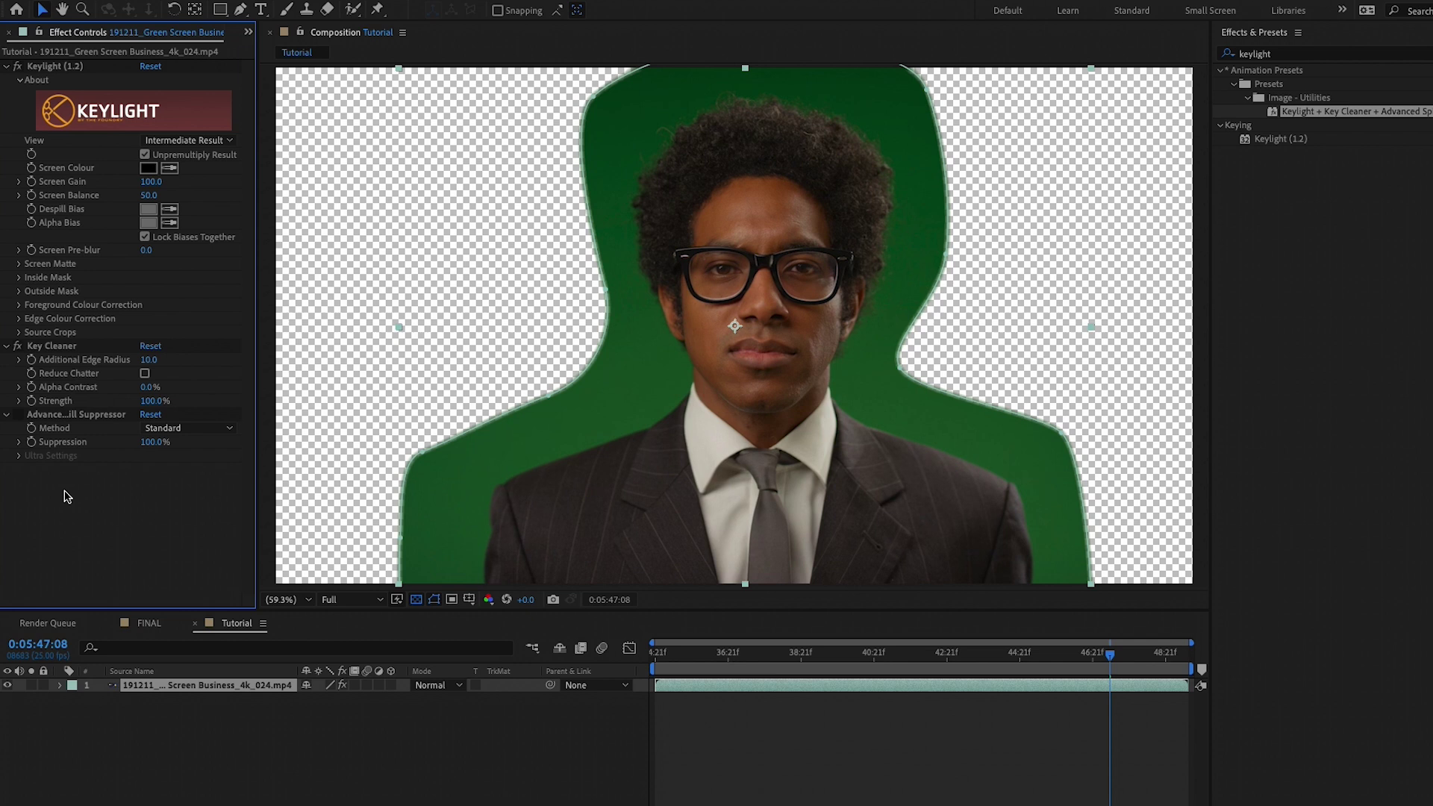
{"action": "left_click", "coordinate": [19, 345]}
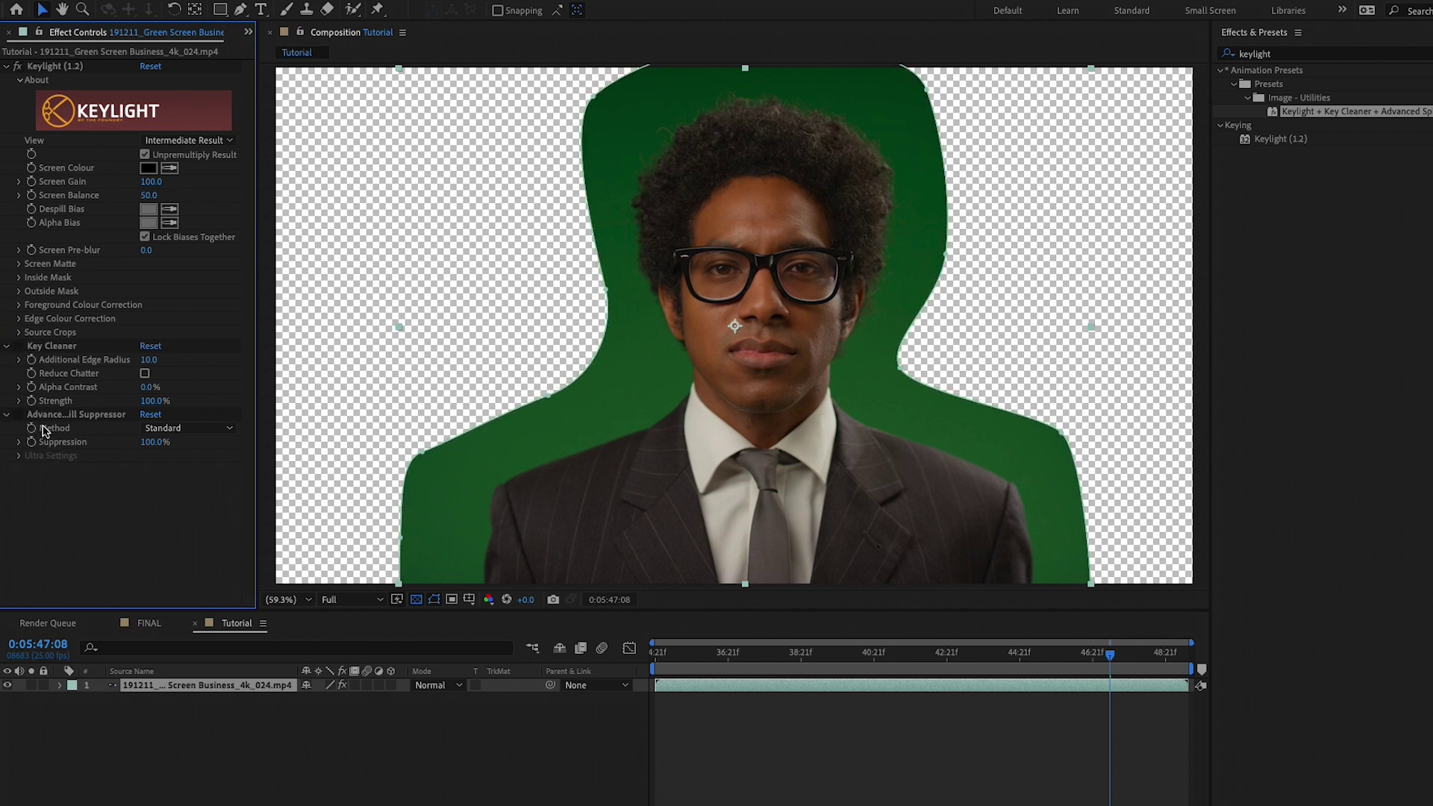
{"action": "left_click", "coordinate": [72, 414]}
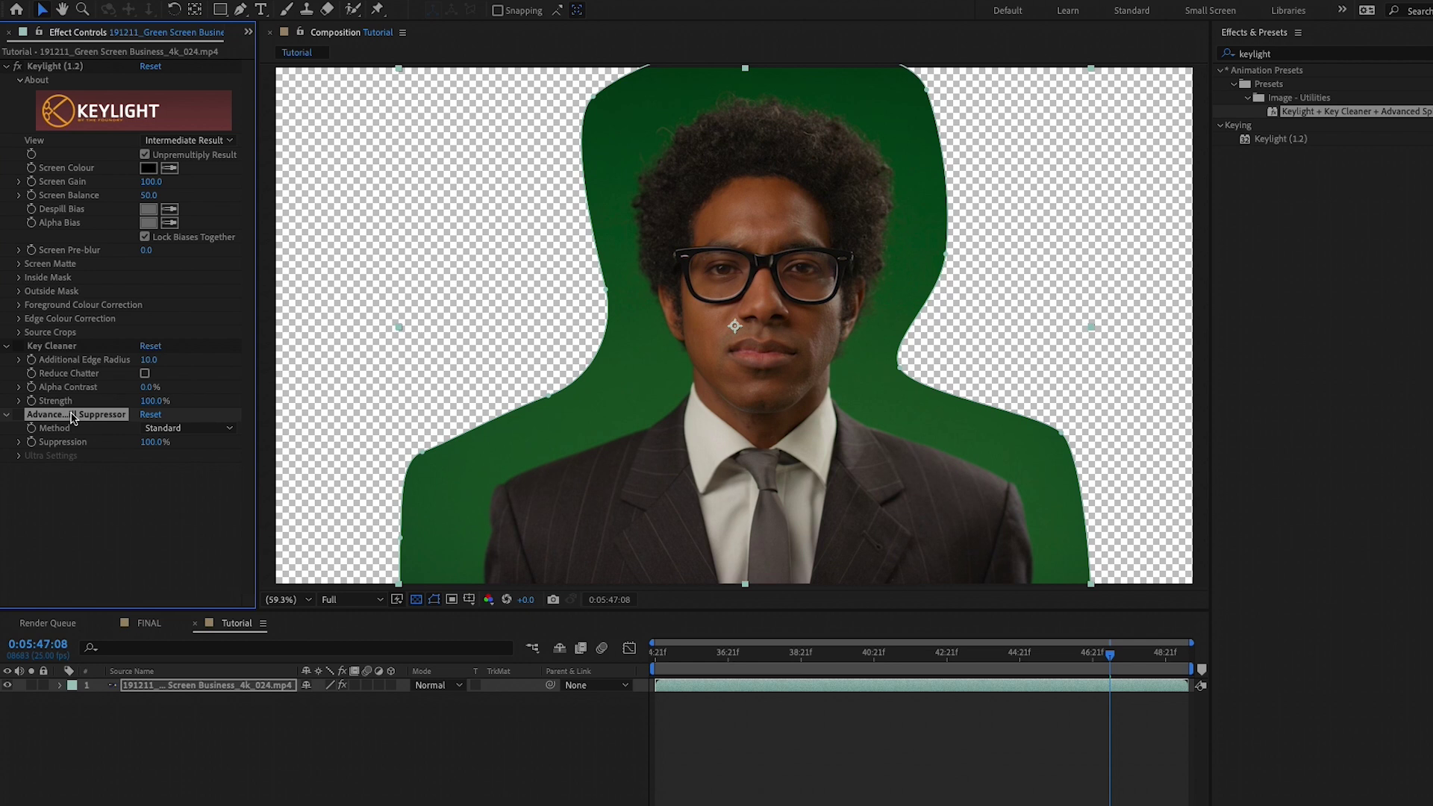
{"action": "left_click", "coordinate": [73, 347]}
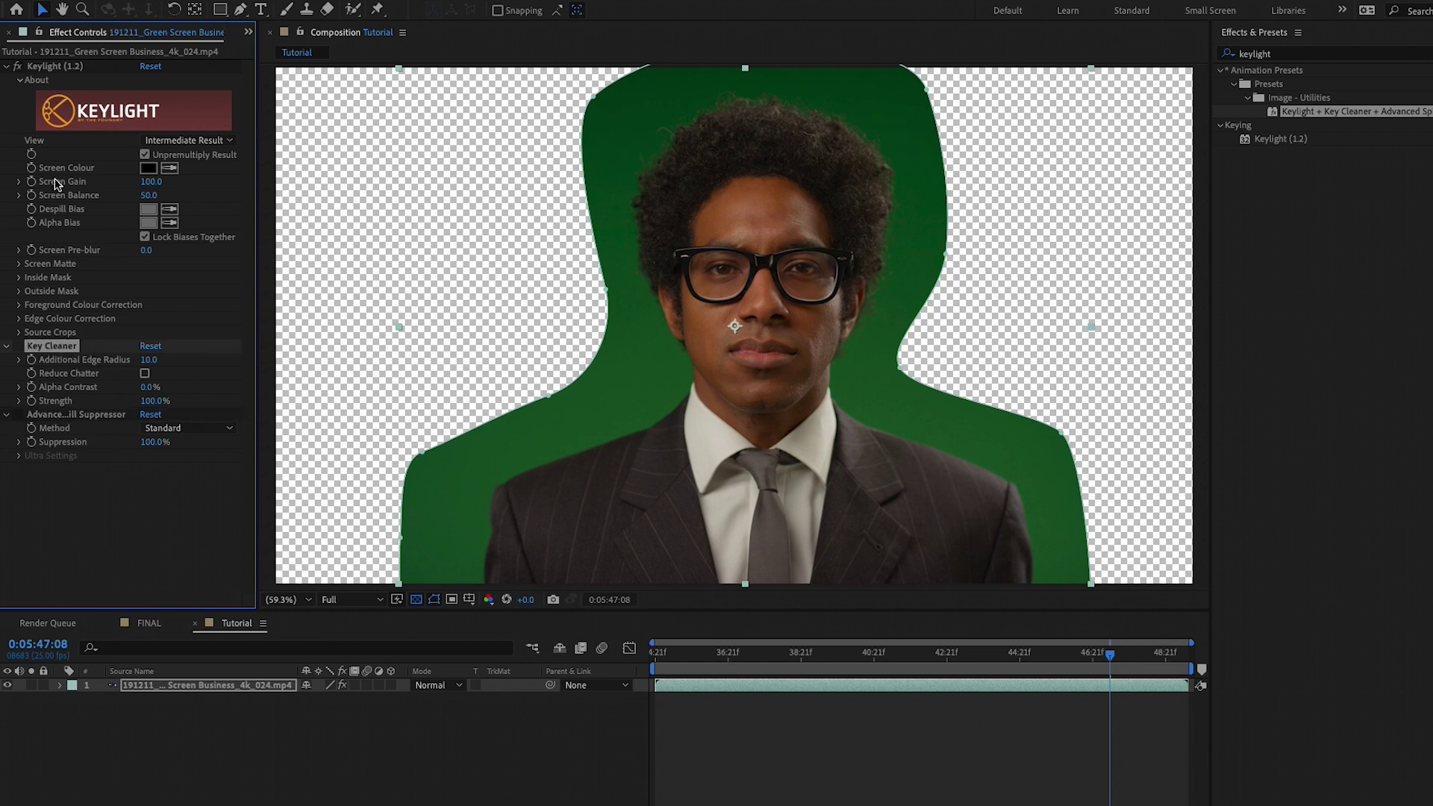
Sample the green background beside the man's neck as Keylight's Screen Colour
{"action": "left_click", "coordinate": [66, 69]}
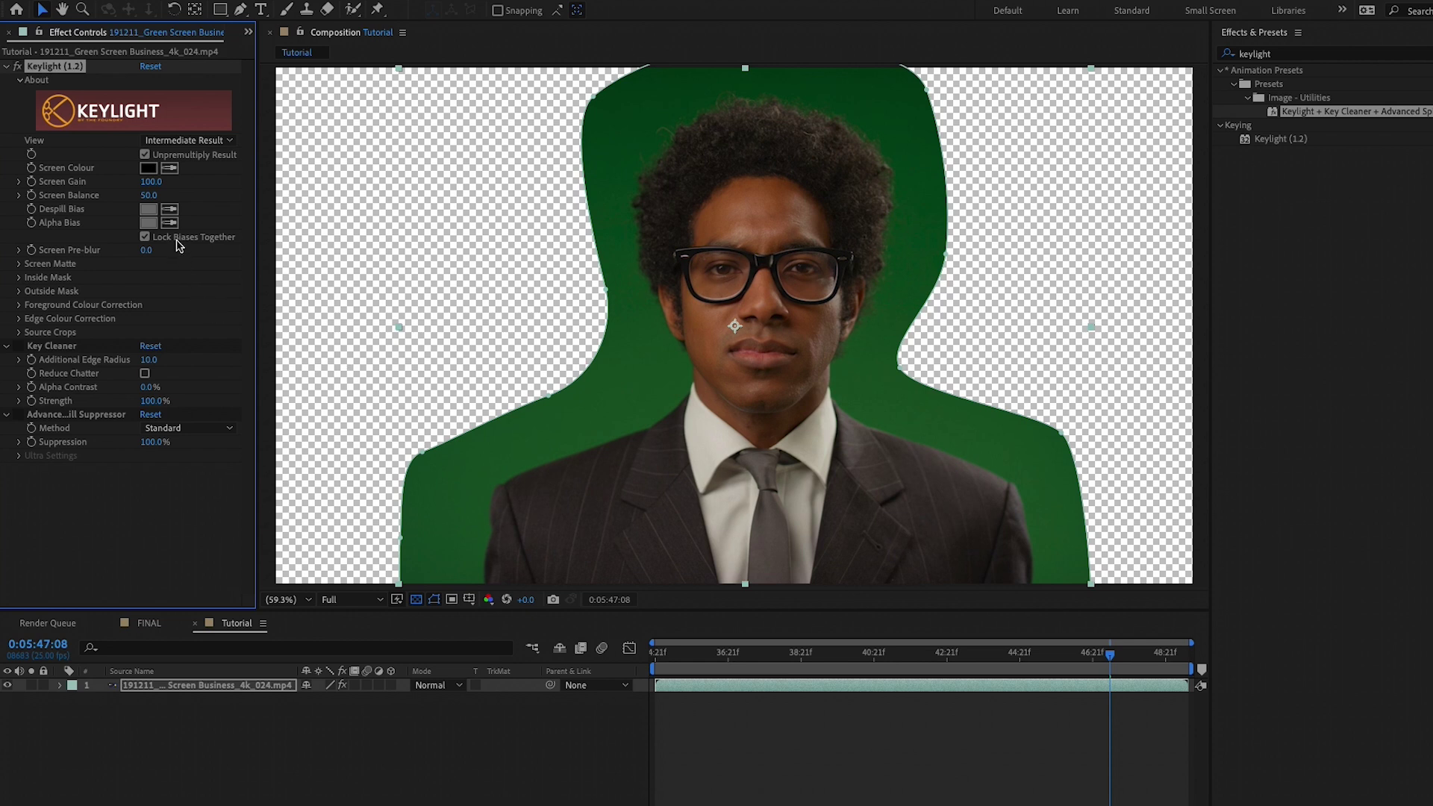
{"action": "left_click", "coordinate": [170, 168]}
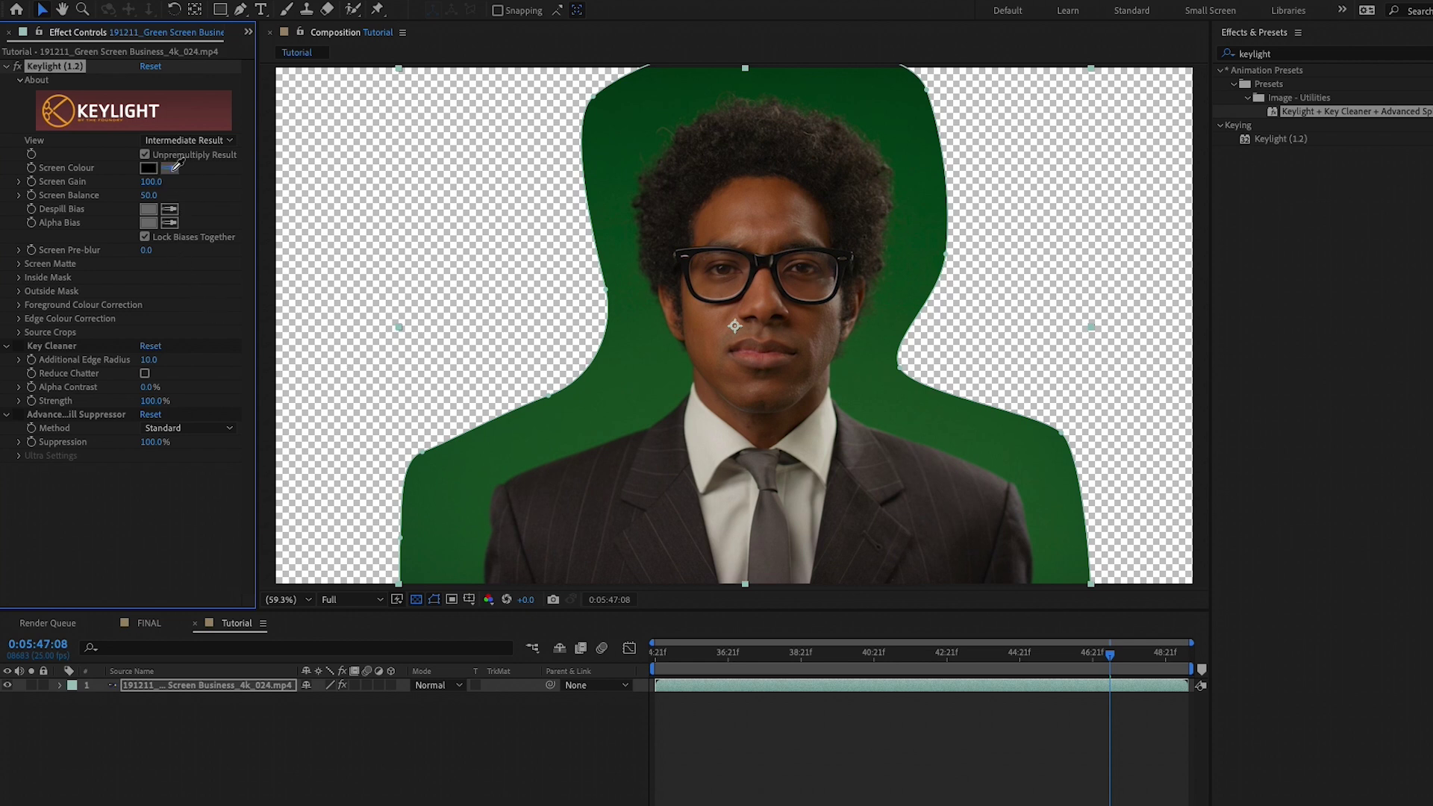
{"action": "left_click", "coordinate": [650, 343]}
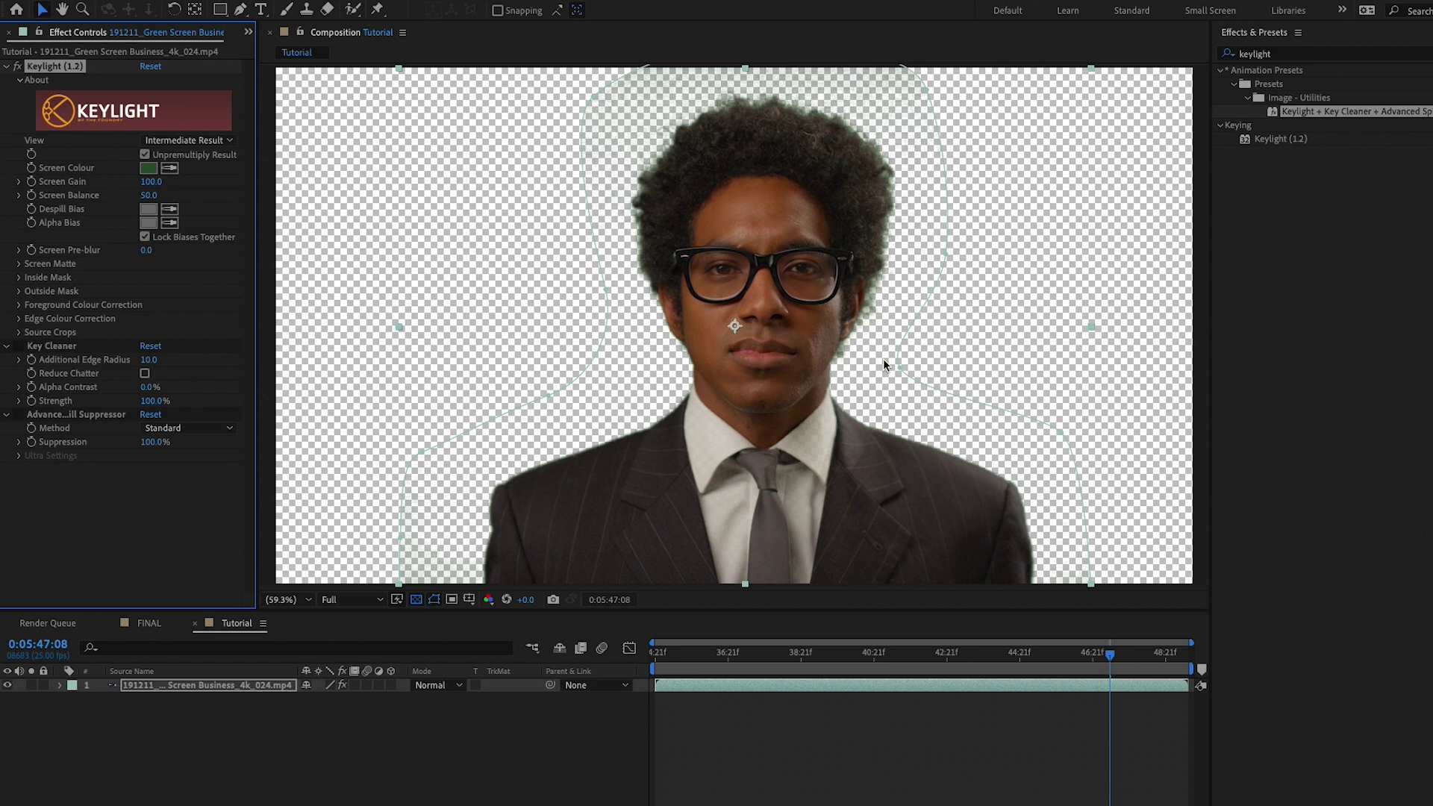
Examine the keyed edges of the man's hair closely at 200% magnification
{"action": "key", "text": "period"}
{"action": "key", "text": "period"}
{"action": "key", "text": "period"}
{"action": "key", "text": "h"}
{"action": "left_click_drag", "start_coordinate": [1093, 326], "coordinate": [927, 438]}
{"action": "left_click_drag", "start_coordinate": [888, 366], "coordinate": [887, 528]}
{"action": "left_click_drag", "start_coordinate": [994, 138], "coordinate": [994, 298]}
{"action": "left_click_drag", "start_coordinate": [932, 90], "coordinate": [979, 380]}
{"action": "key", "text": "v"}
Set Keylight's View to Screen Matte and expand the Screen Matte settings
{"action": "left_click", "coordinate": [183, 141]}
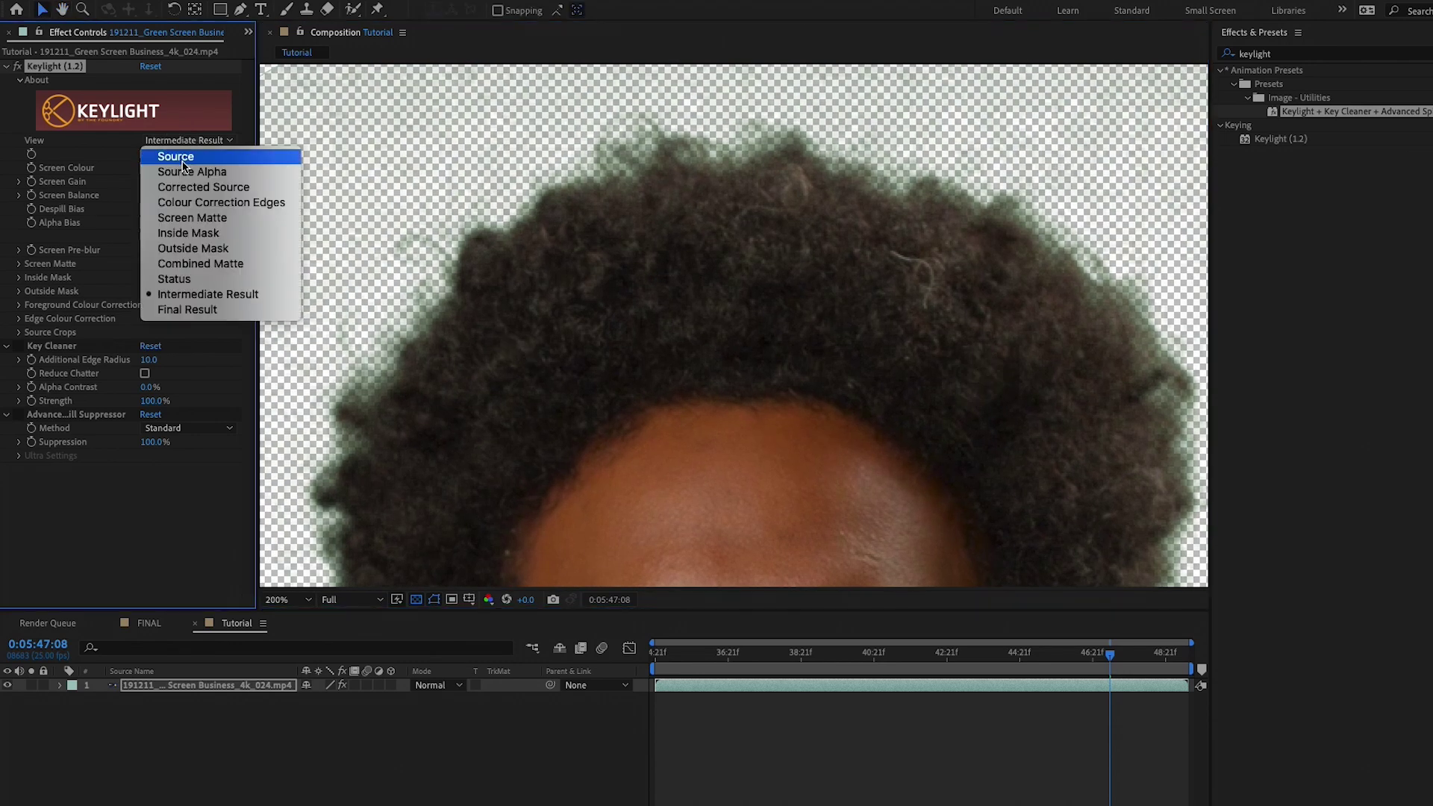
{"action": "left_click", "coordinate": [192, 217]}
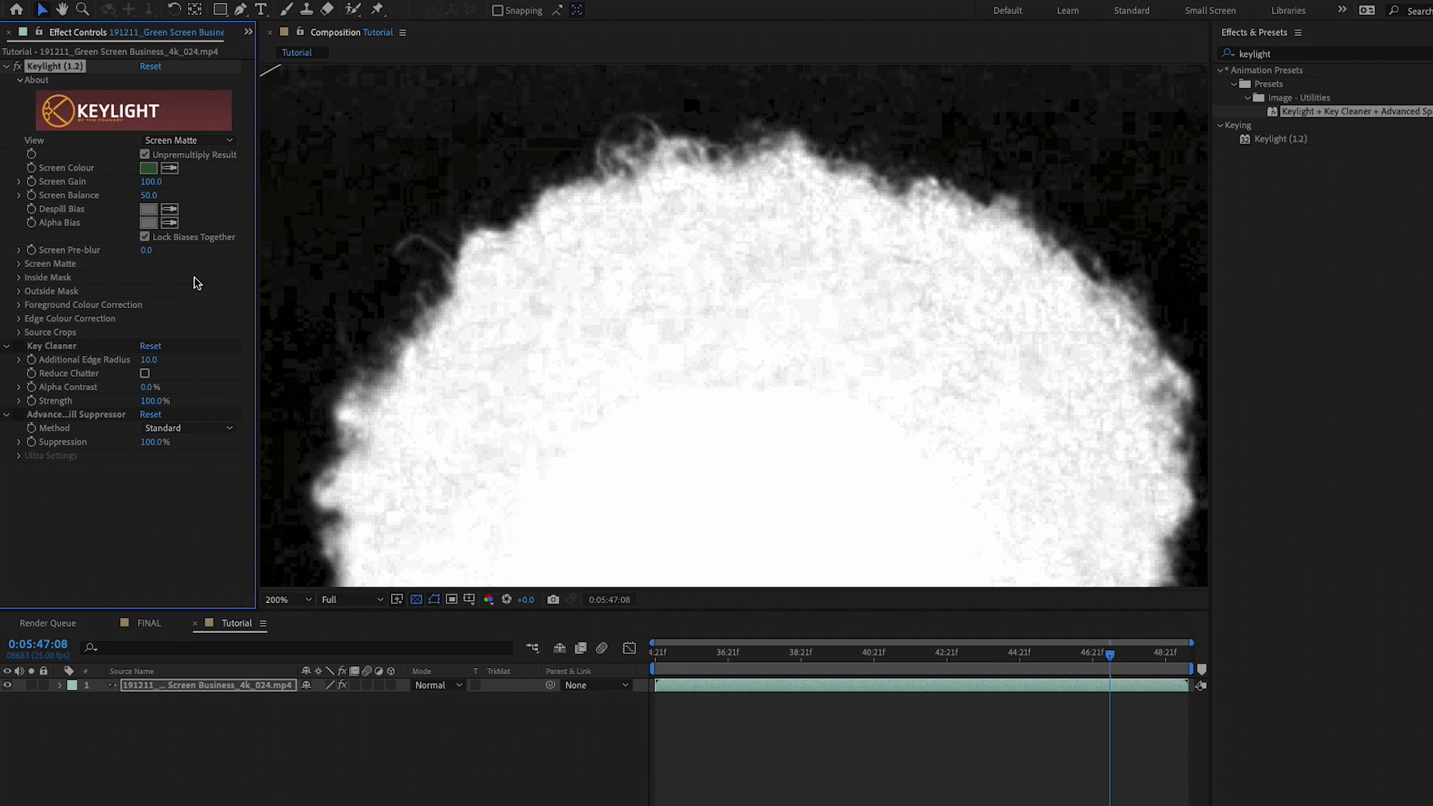
{"action": "left_click", "coordinate": [20, 264]}
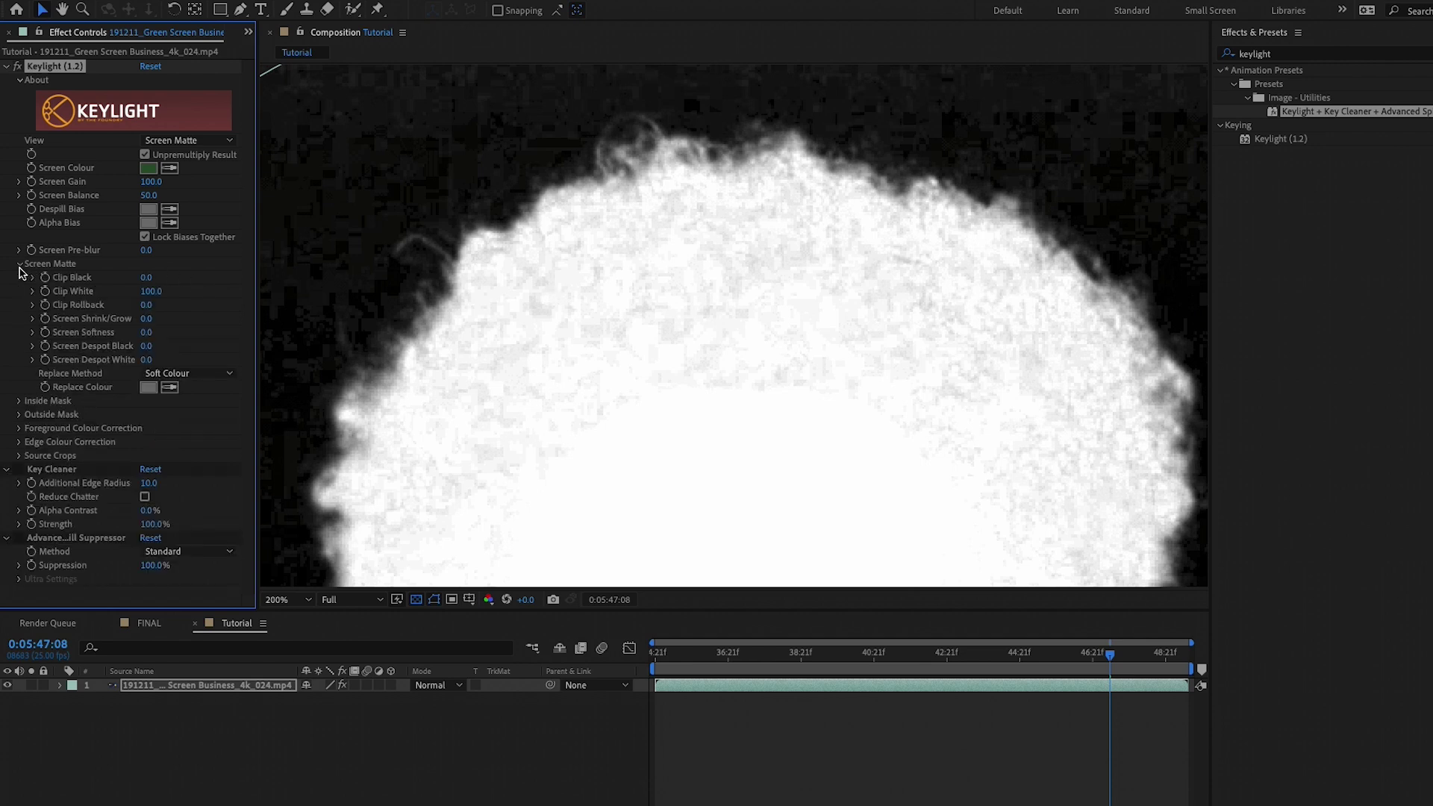
Set Keylight's Clip Black to 10 and Clip White to about 74.3 in the Screen Matte settings
{"action": "left_click", "coordinate": [32, 278]}
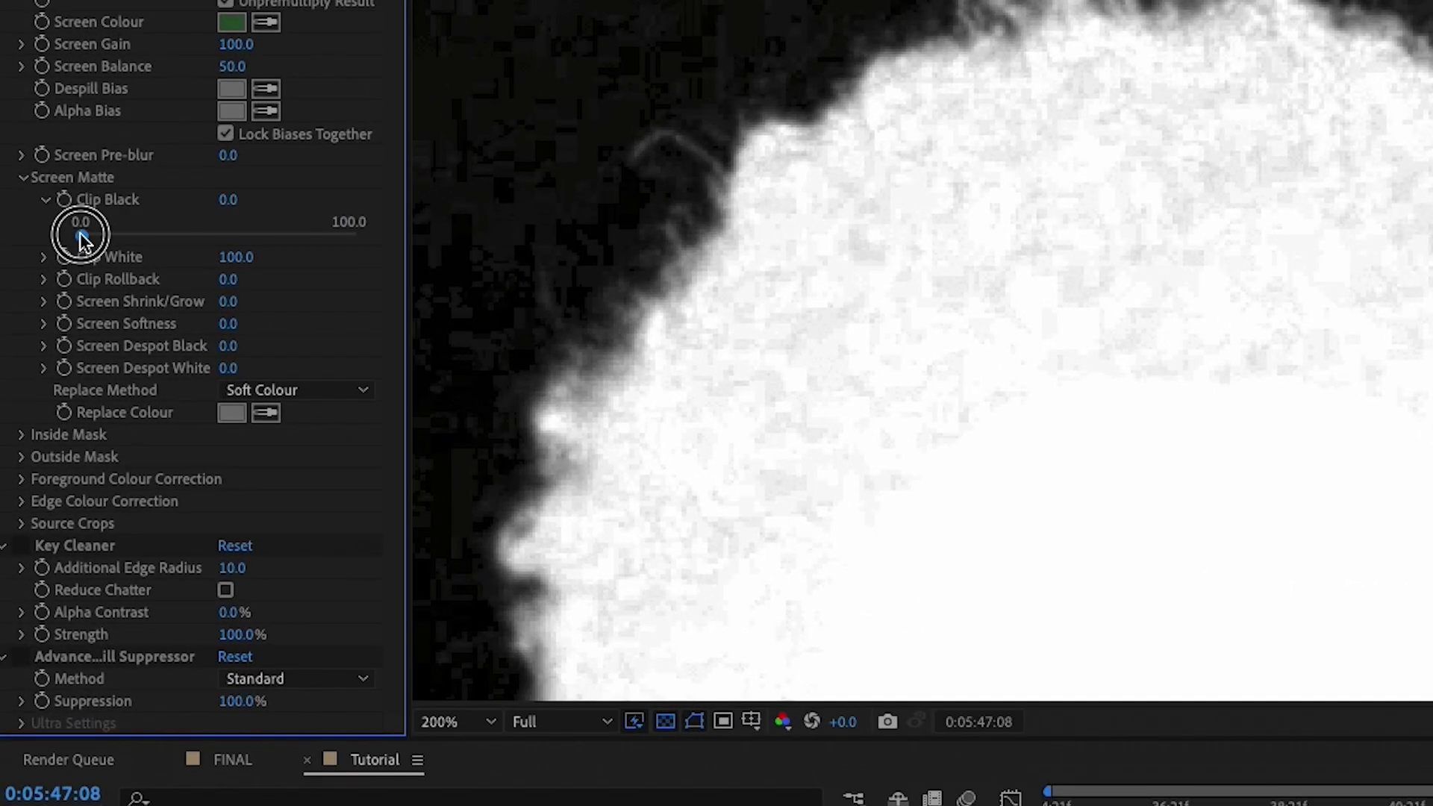
{"action": "left_click_drag", "start_coordinate": [81, 232], "coordinate": [111, 237]}
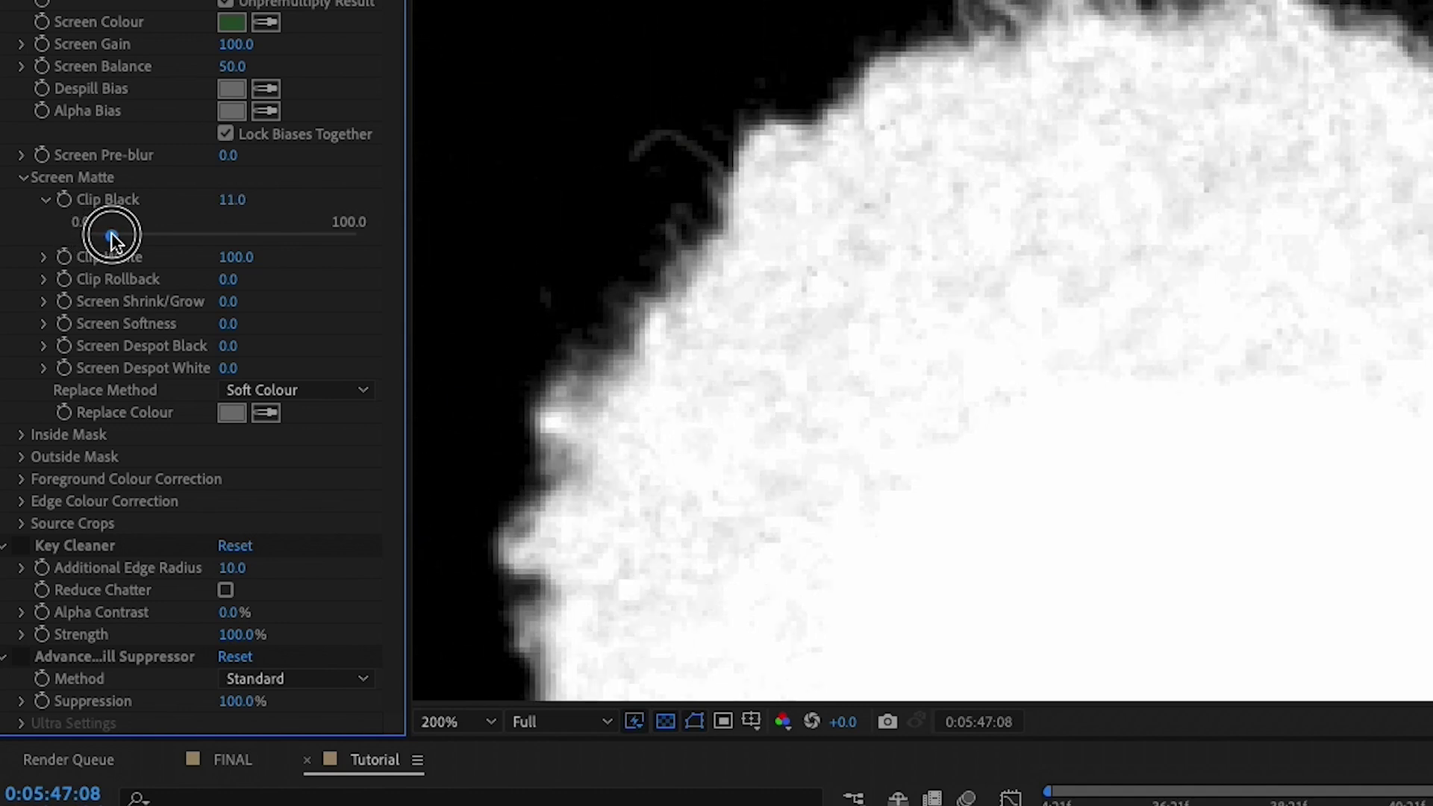
{"action": "mouse_move", "coordinate": [111, 236]}
{"action": "left_mouse_down"}
{"action": "mouse_move", "coordinate": [240, 240]}
{"action": "mouse_move", "coordinate": [97, 241]}
{"action": "mouse_move", "coordinate": [110, 250]}
{"action": "left_mouse_up"}
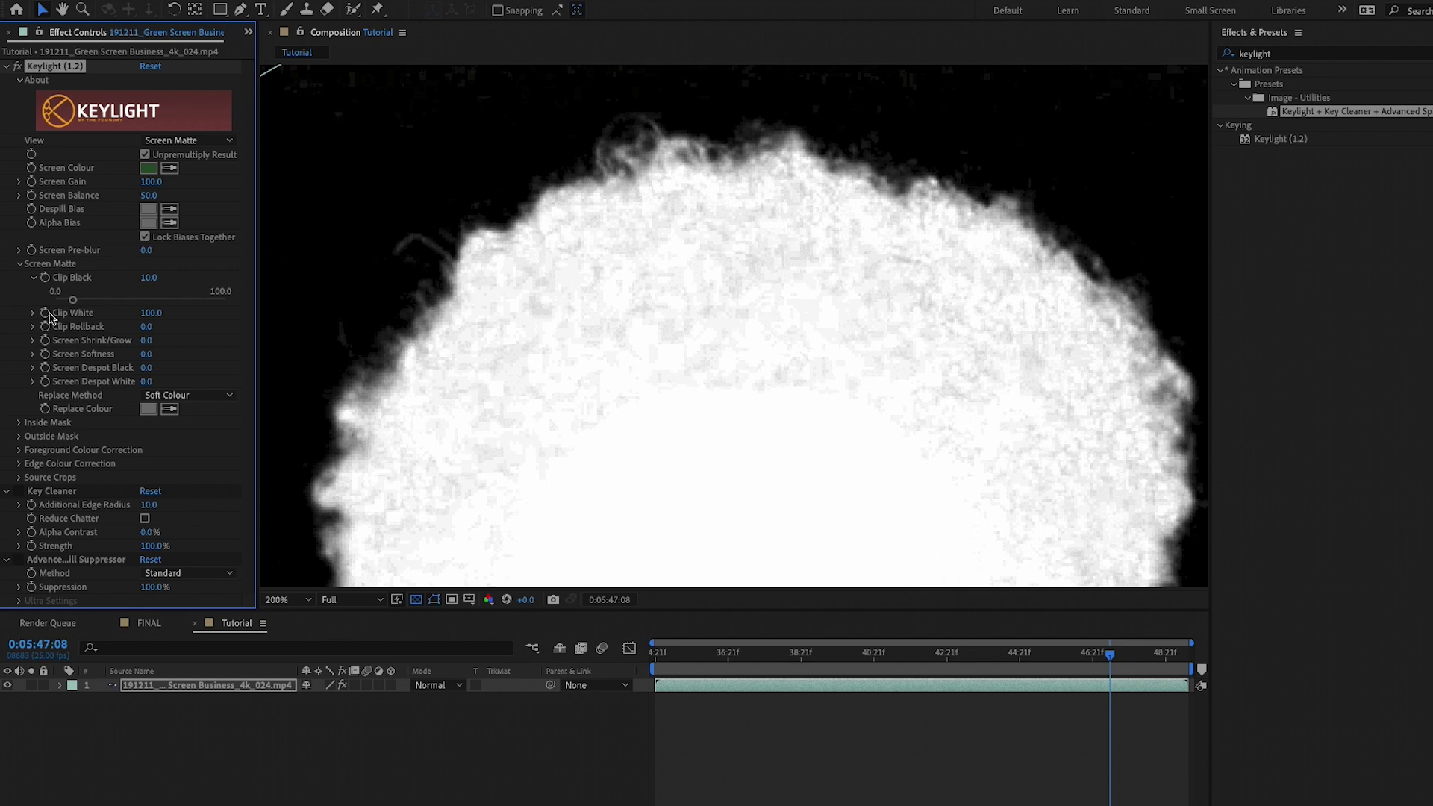
{"action": "left_click", "coordinate": [34, 314]}
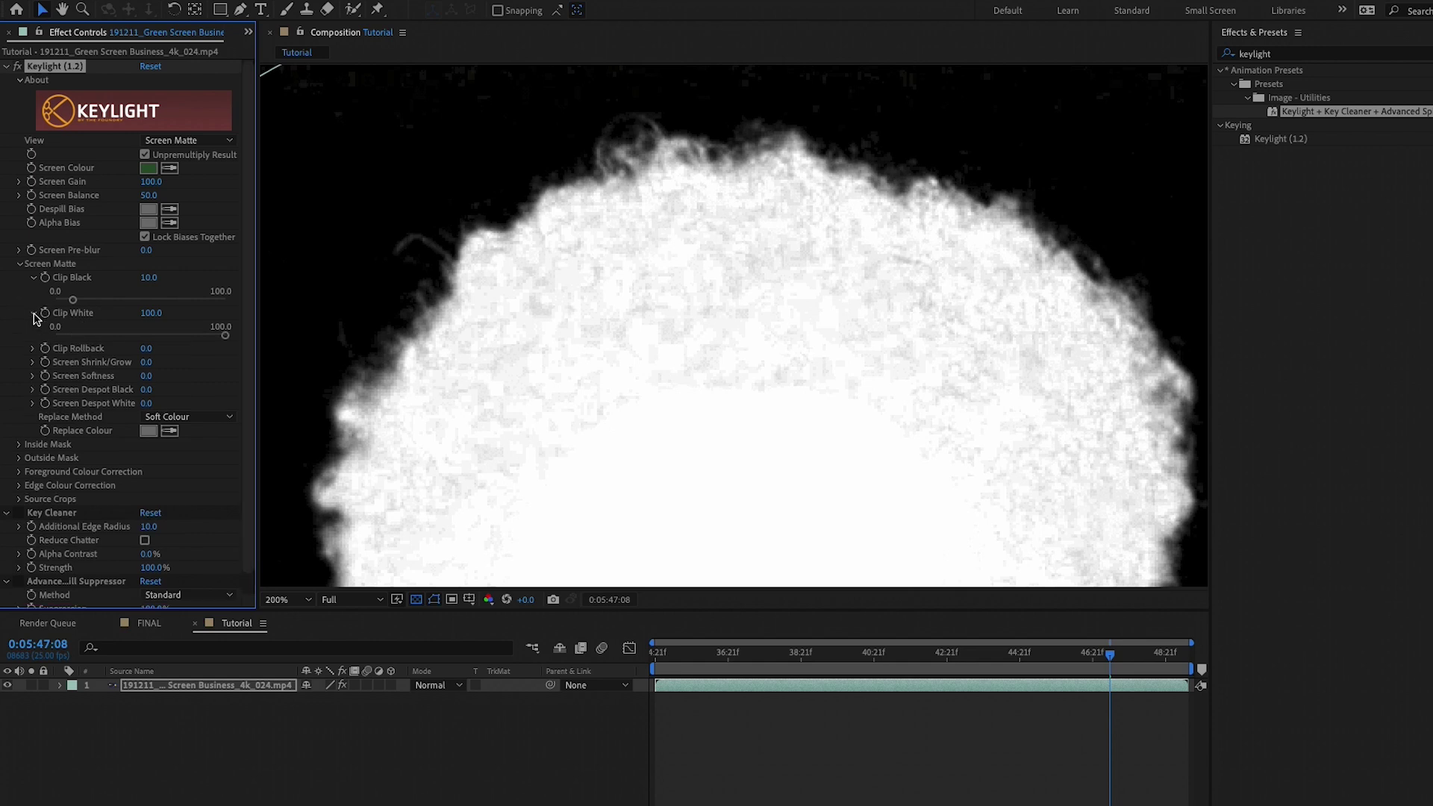
{"action": "left_click_drag", "start_coordinate": [225, 335], "coordinate": [184, 339]}
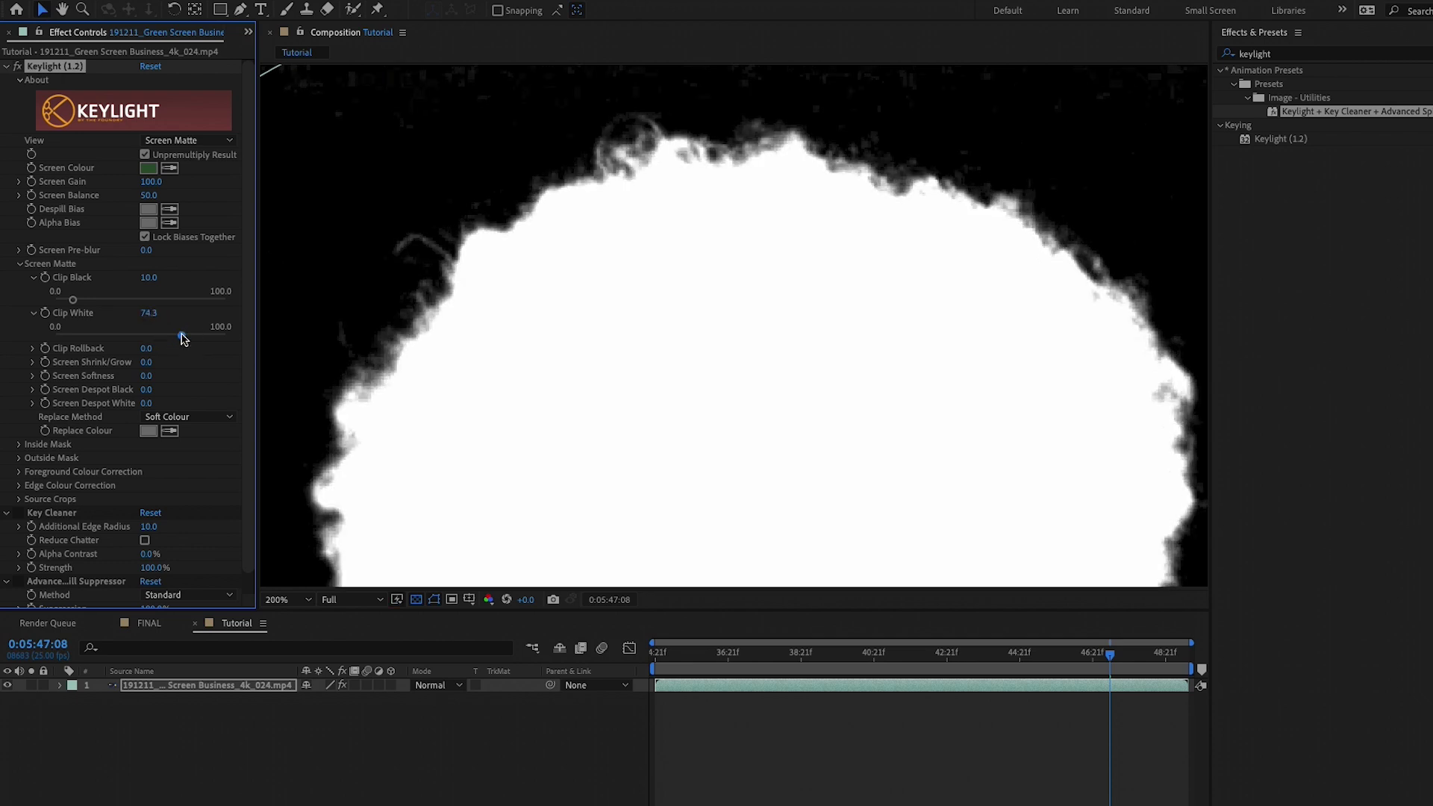
Refine the screen matte by setting Clip Black to 14.3 and Clip White to 71.9
{"action": "key", "text": "h"}
{"action": "left_click_drag", "start_coordinate": [730, 96], "coordinate": [730, 166]}
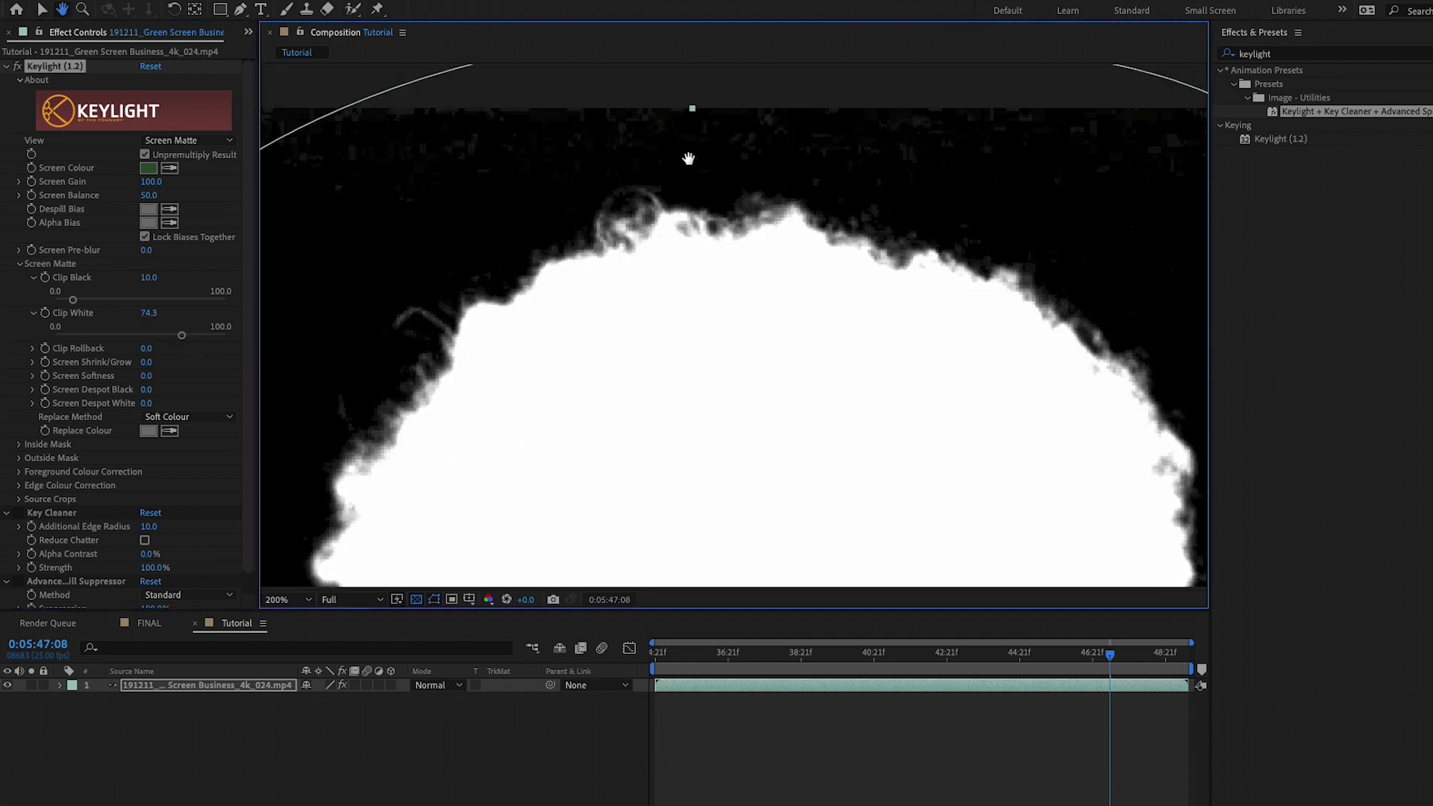
{"action": "key", "text": "v"}
{"action": "left_click_drag", "start_coordinate": [73, 300], "coordinate": [73, 299]}
{"action": "left_click_drag", "start_coordinate": [181, 335], "coordinate": [177, 335]}
{"action": "left_click_drag", "start_coordinate": [73, 299], "coordinate": [80, 301]}
Check the matte around the head, collapse the Screen Matte settings and set Keylight's View to Intermediate Result
{"action": "scroll", "coordinate": [439, 408], "scroll_direction": "down", "scroll_amount": 3}
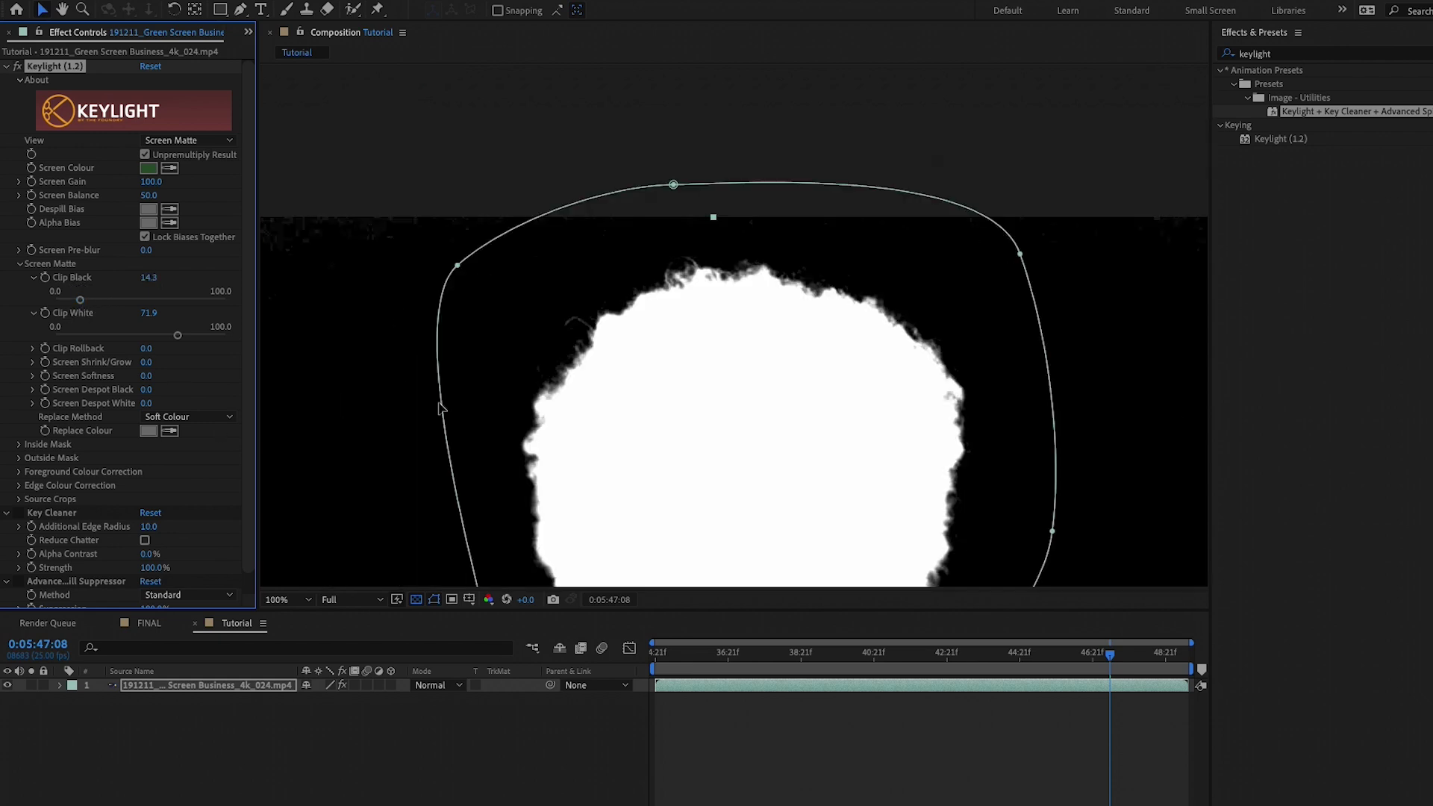
{"action": "scroll", "coordinate": [624, 445], "scroll_direction": "up", "scroll_amount": 2}
{"action": "left_click_drag", "start_coordinate": [630, 221], "coordinate": [760, 357]}
{"action": "scroll", "coordinate": [755, 326], "scroll_direction": "down", "scroll_amount": 2}
{"action": "scroll", "coordinate": [754, 390], "scroll_direction": "up", "scroll_amount": 2}
{"action": "key", "text": "v"}
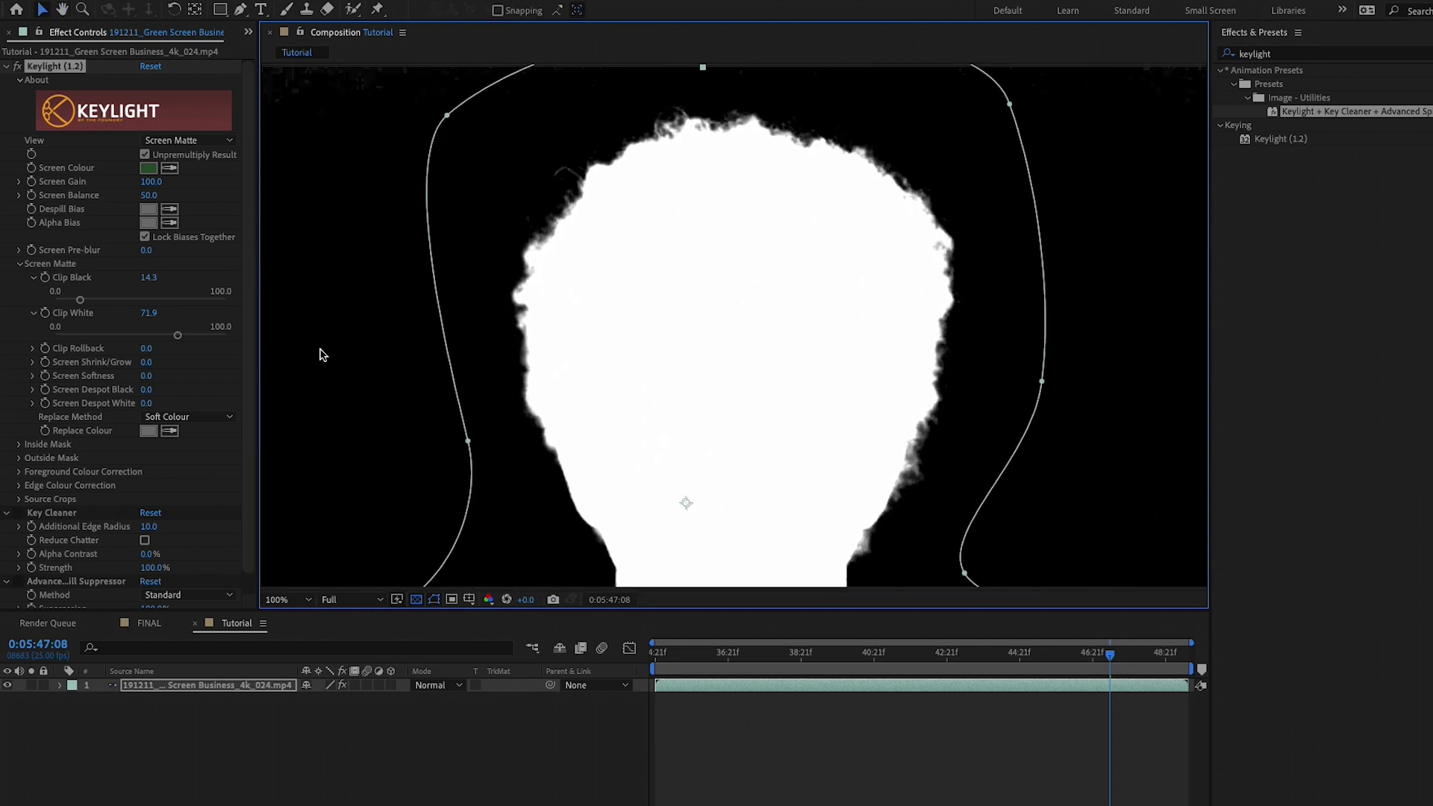
{"action": "left_click", "coordinate": [19, 266]}
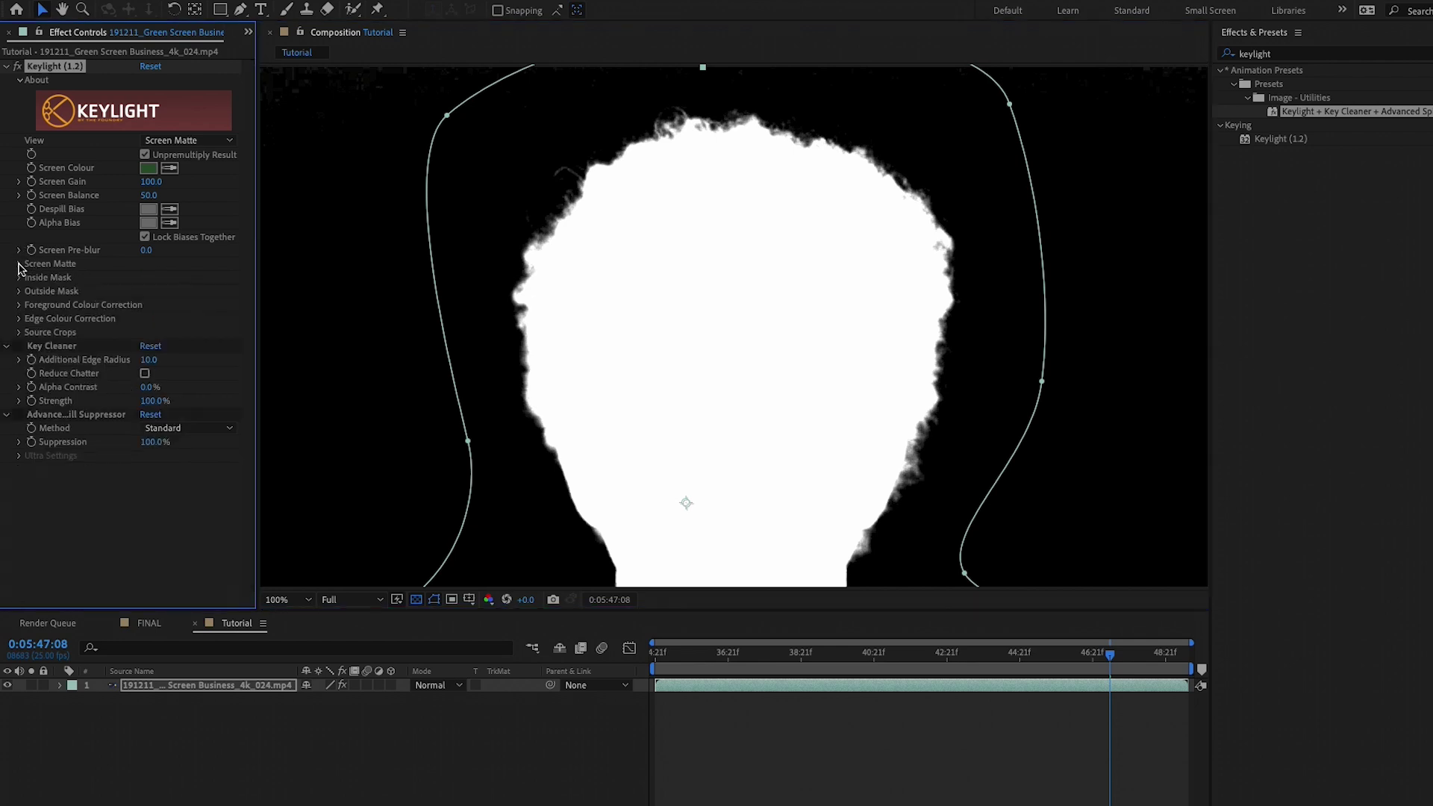
{"action": "left_click", "coordinate": [160, 141]}
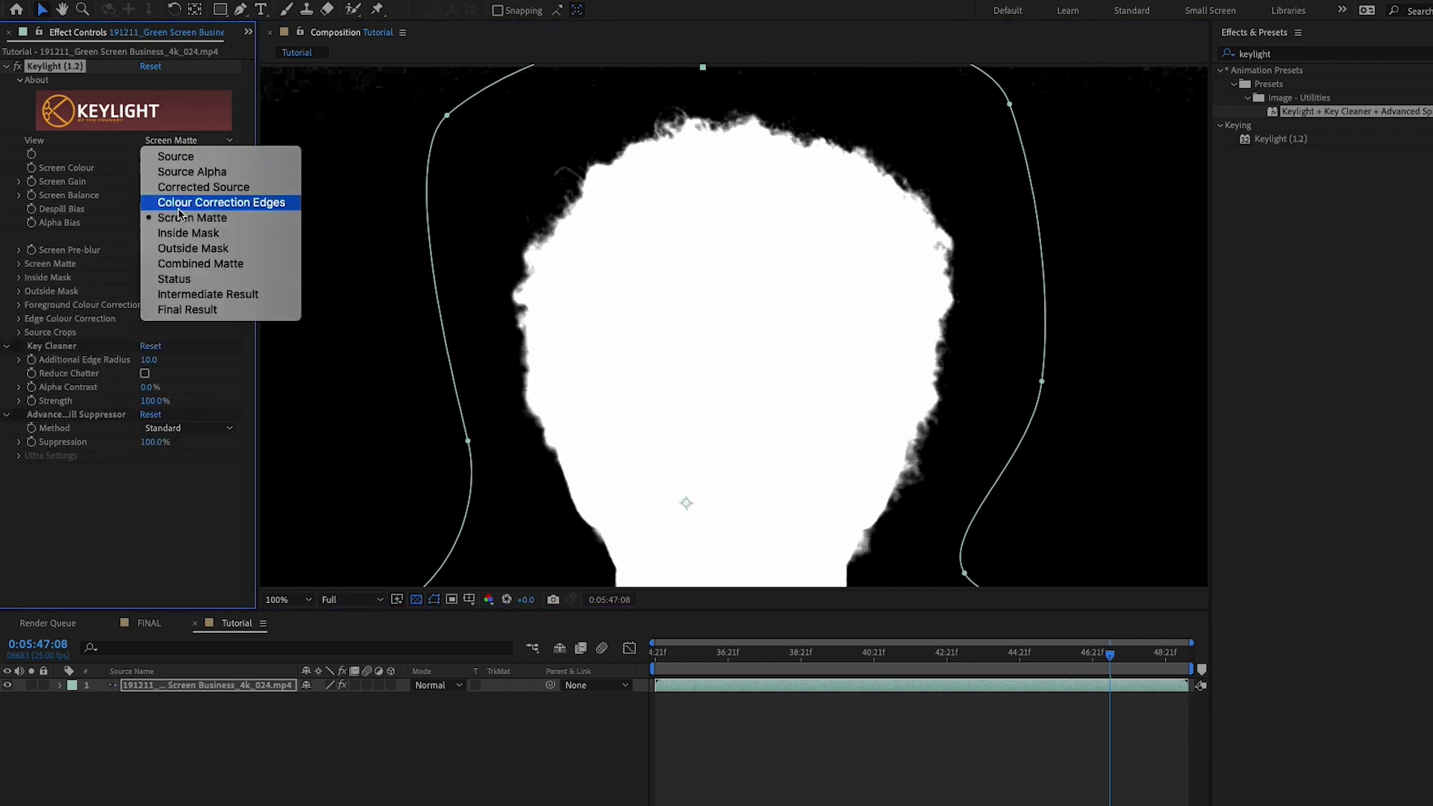
{"action": "left_click", "coordinate": [207, 295]}
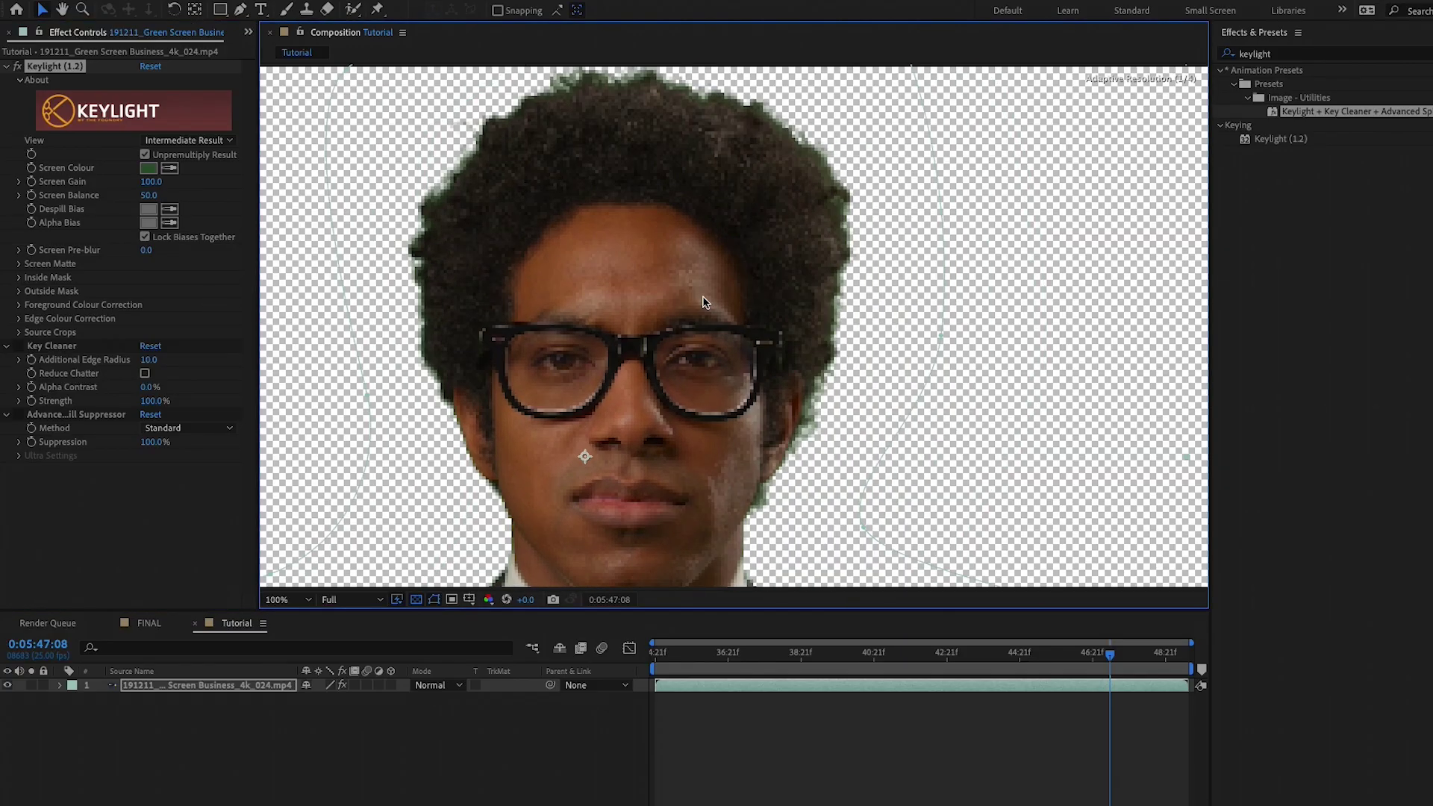
Turn on the Key Cleaner effect while checking the hair edge beside the man's ear
{"action": "scroll", "coordinate": [713, 301], "scroll_direction": "up", "scroll_amount": 2}
{"action": "scroll", "coordinate": [703, 301], "scroll_direction": "up", "scroll_amount": 2}
{"action": "left_click_drag", "start_coordinate": [1138, 360], "coordinate": [713, 148]}
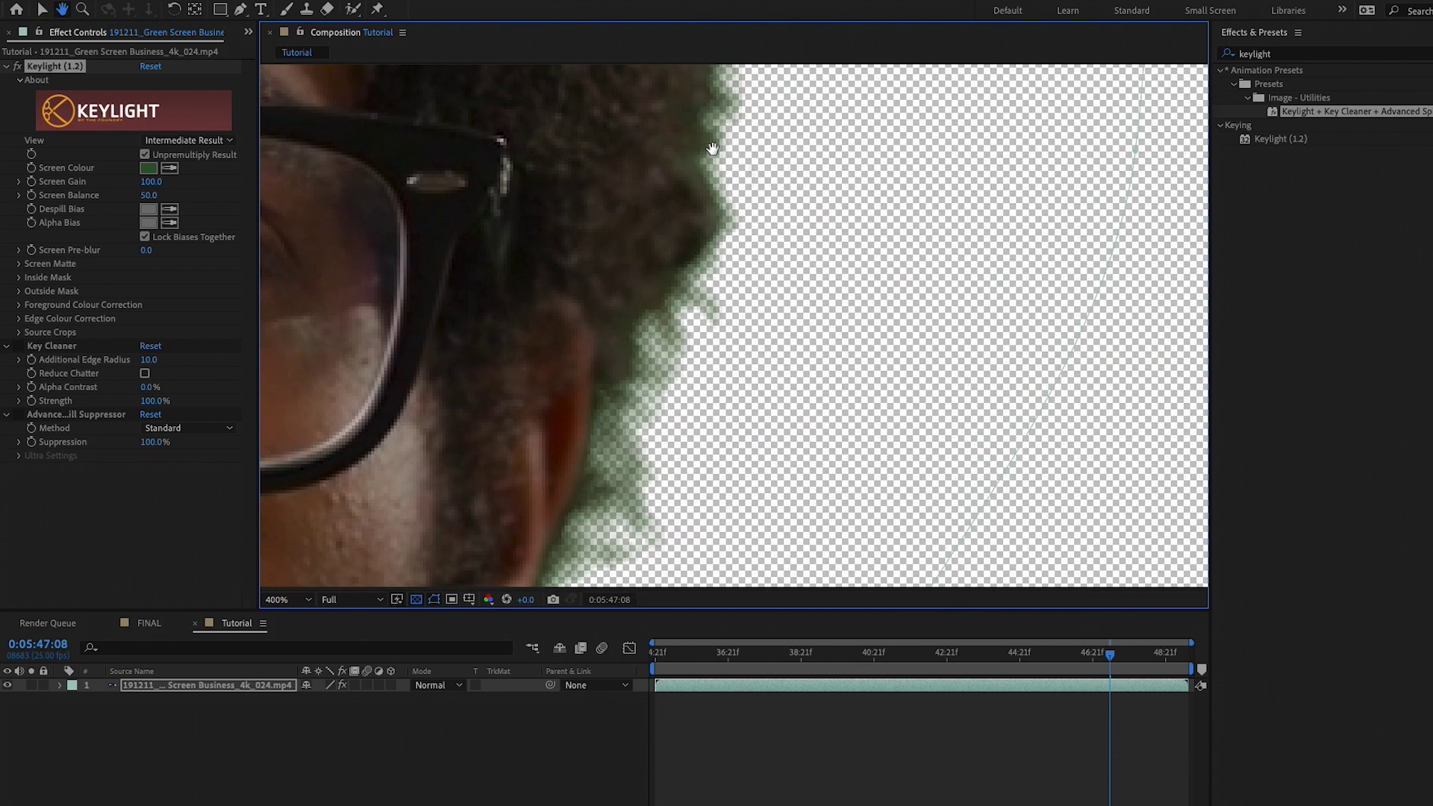
{"action": "key", "text": "v"}
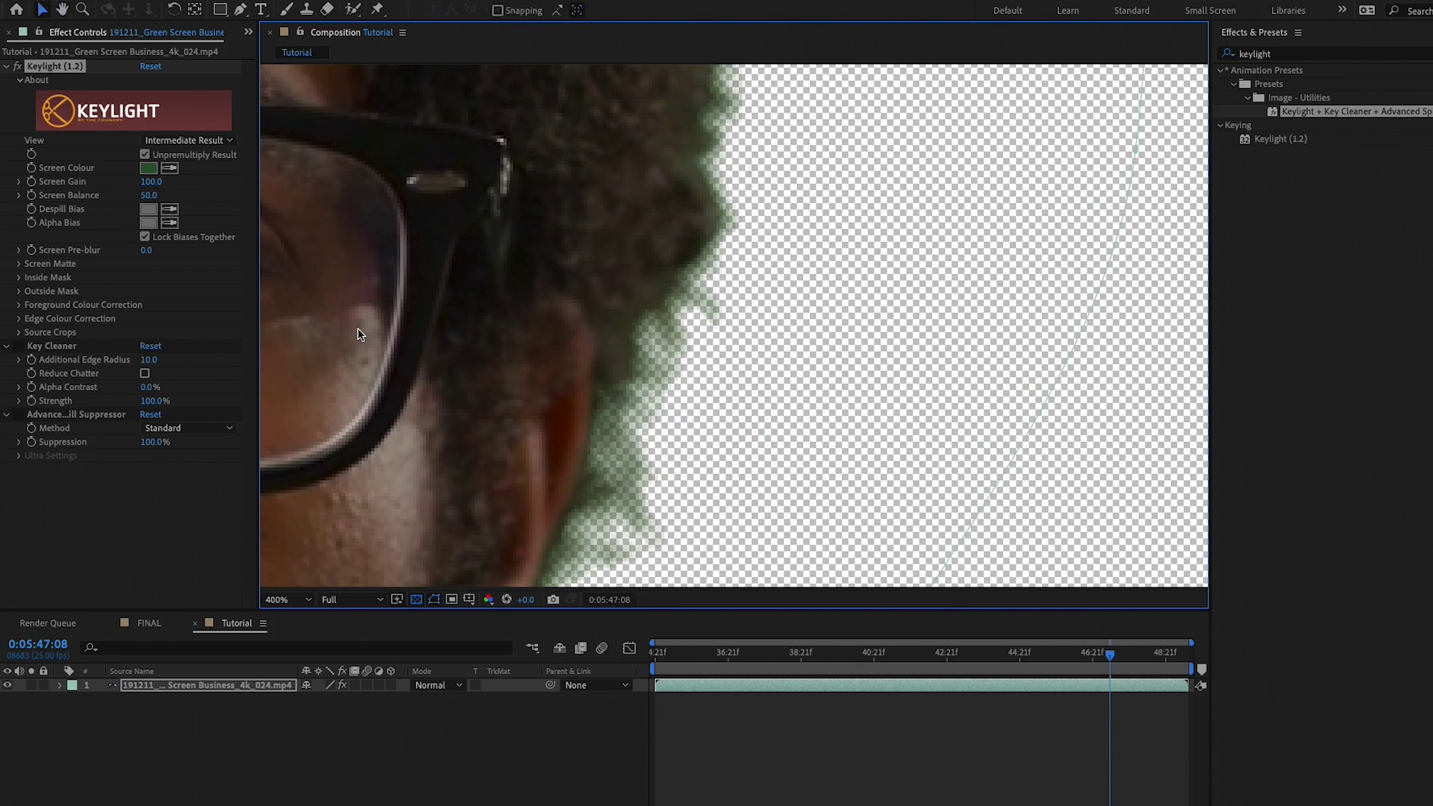
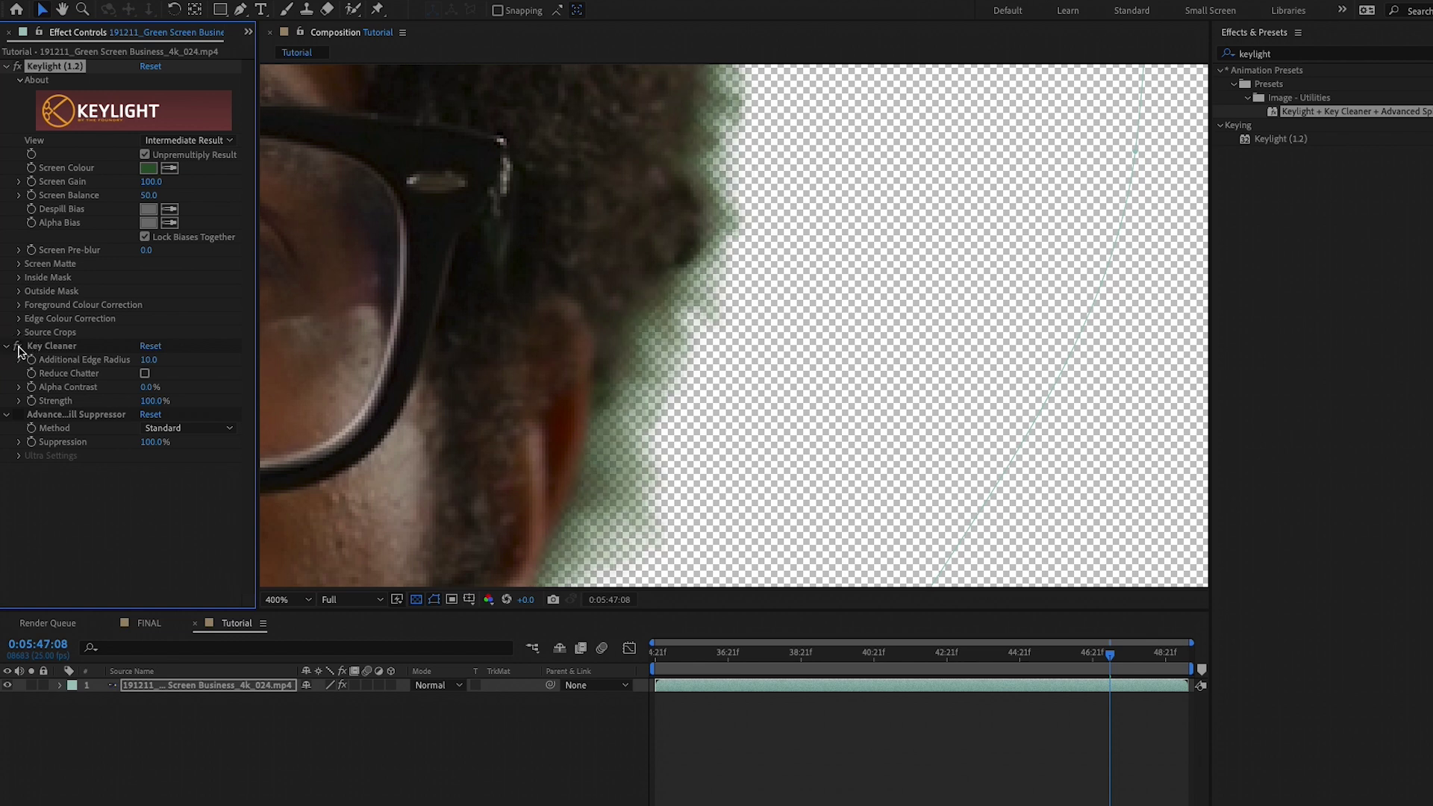
Preview the hair edge in motion and enable Reduce Chatter in Key Cleaner
{"action": "left_click_drag", "start_coordinate": [692, 670], "coordinate": [673, 660]}
{"action": "key", "text": "space"}
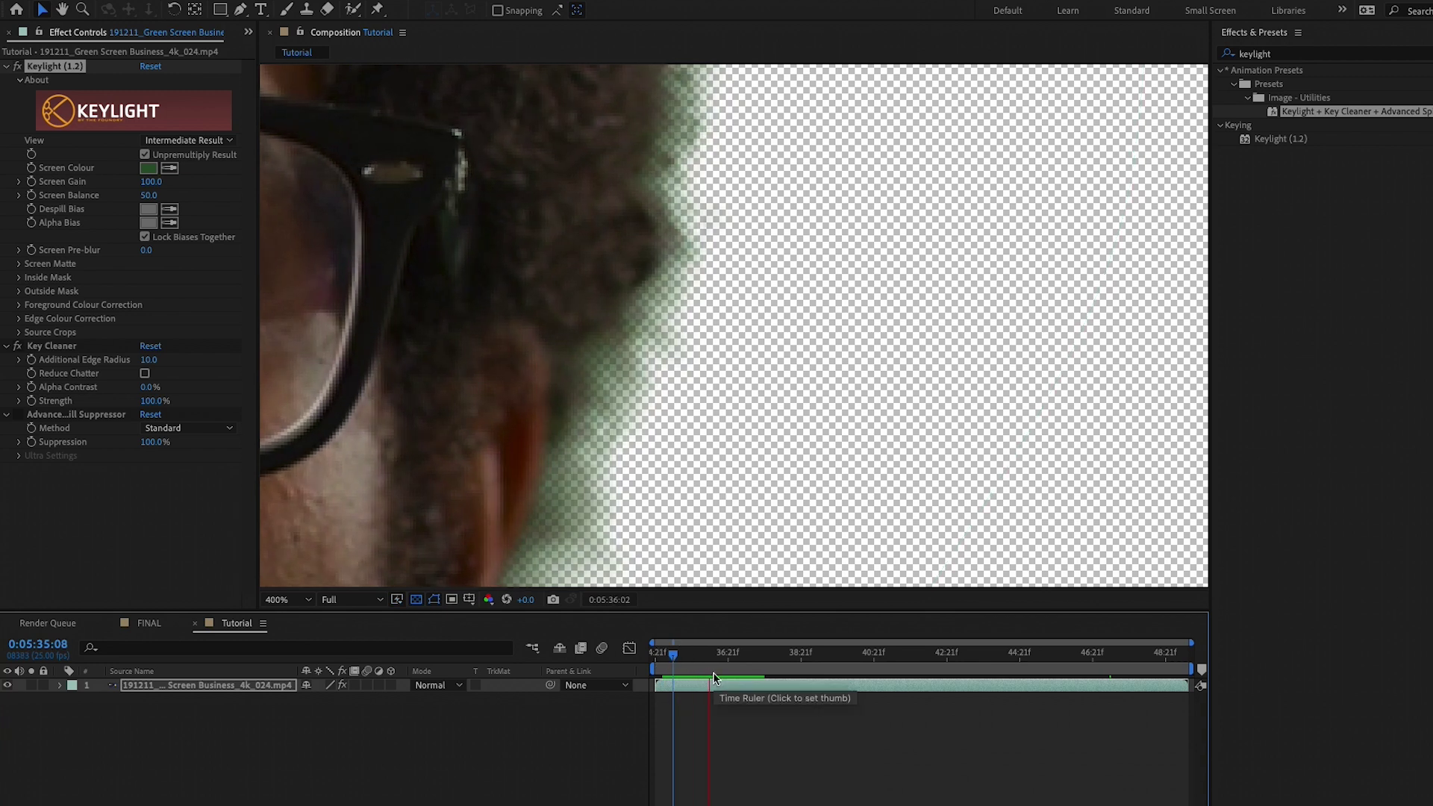
{"action": "key", "text": "space"}
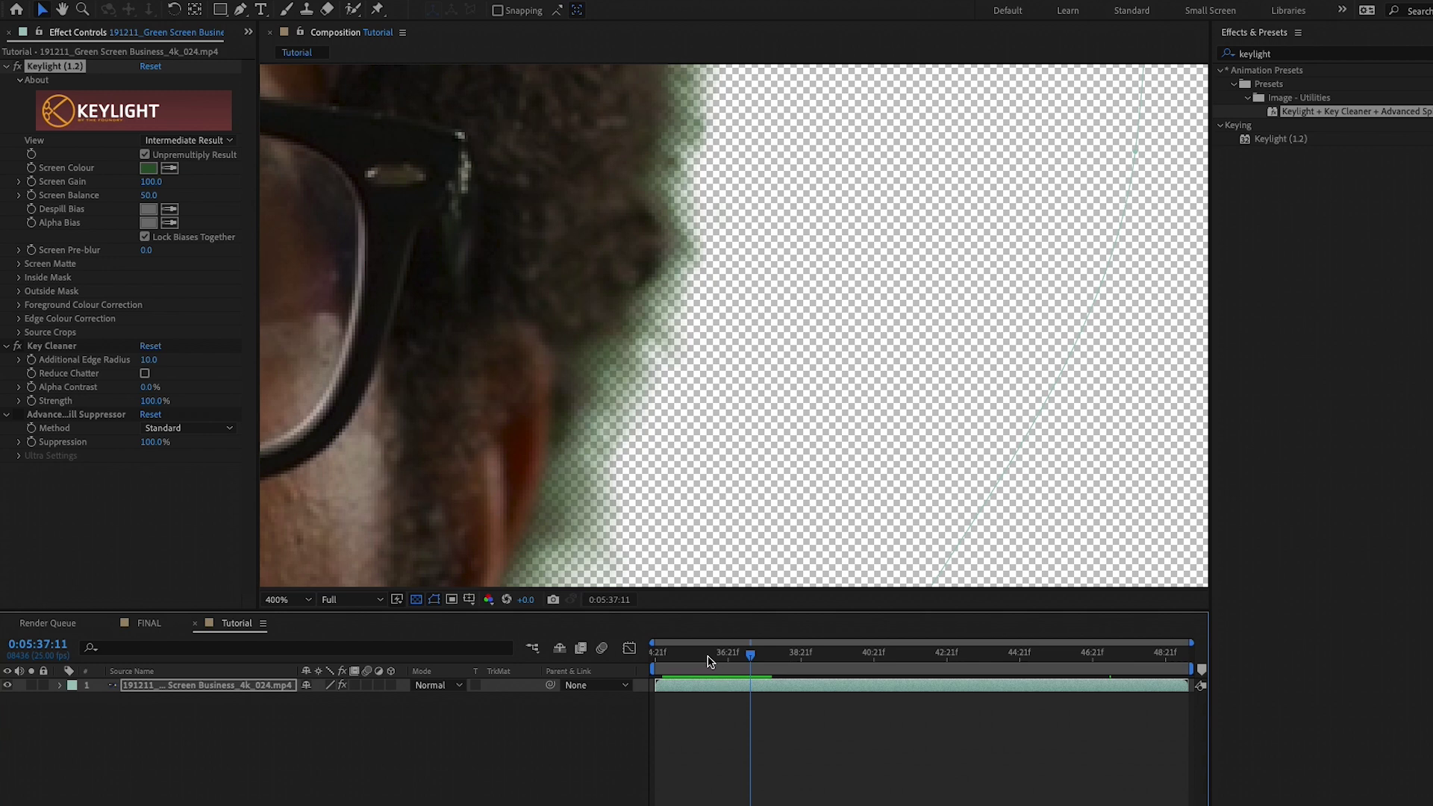
{"action": "left_click_drag", "start_coordinate": [709, 661], "coordinate": [670, 658]}
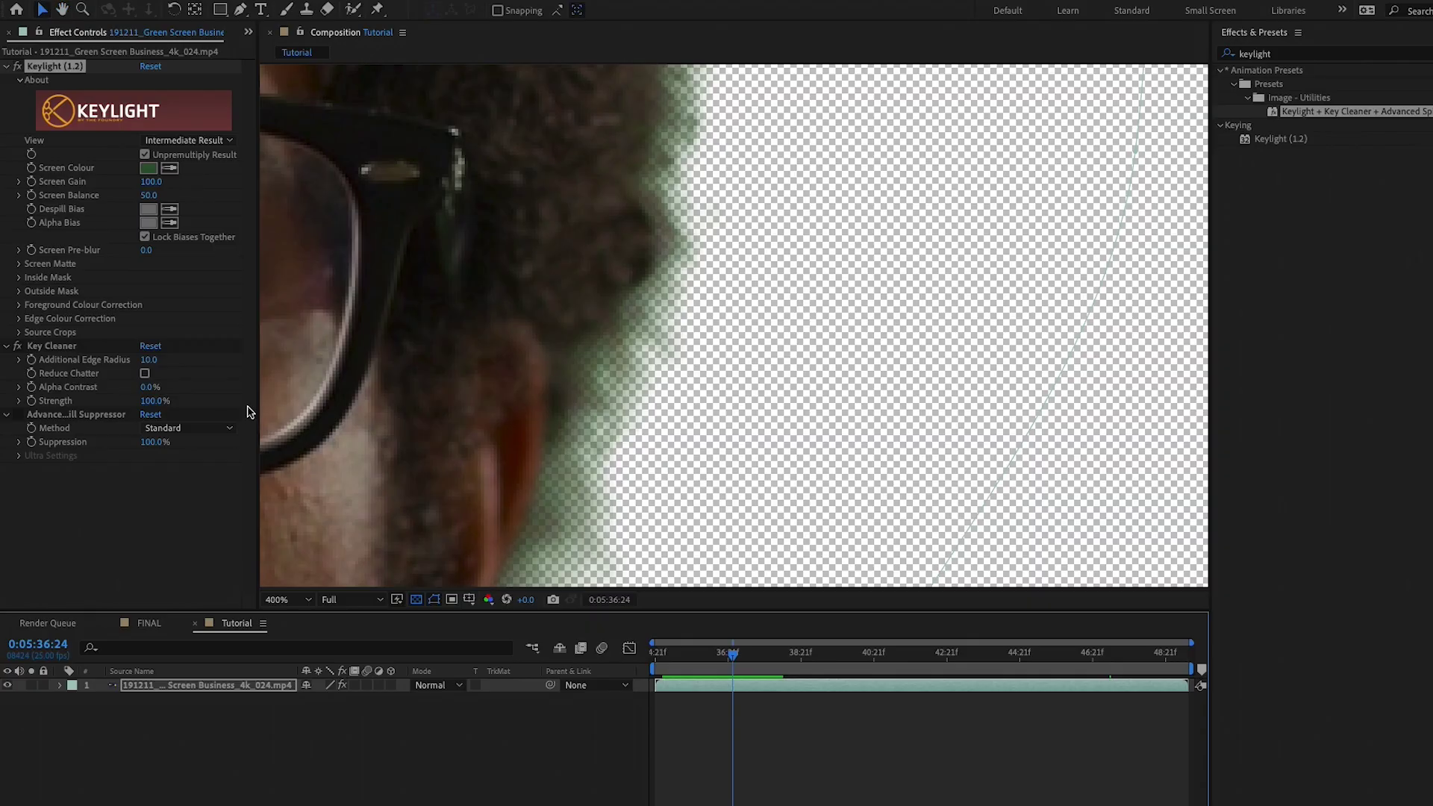
{"action": "left_click", "coordinate": [145, 373]}
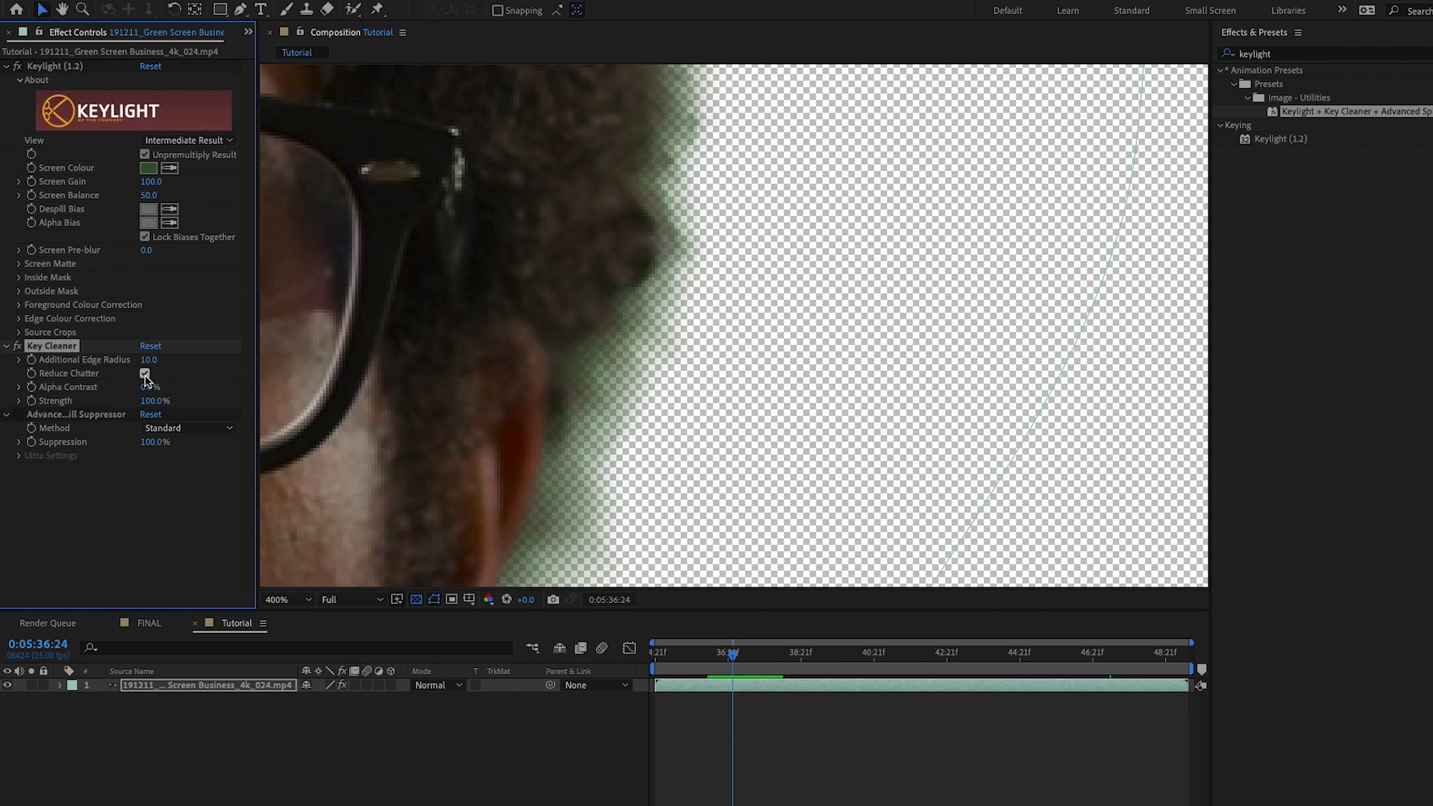
{"action": "left_click_drag", "start_coordinate": [680, 652], "coordinate": [656, 654]}
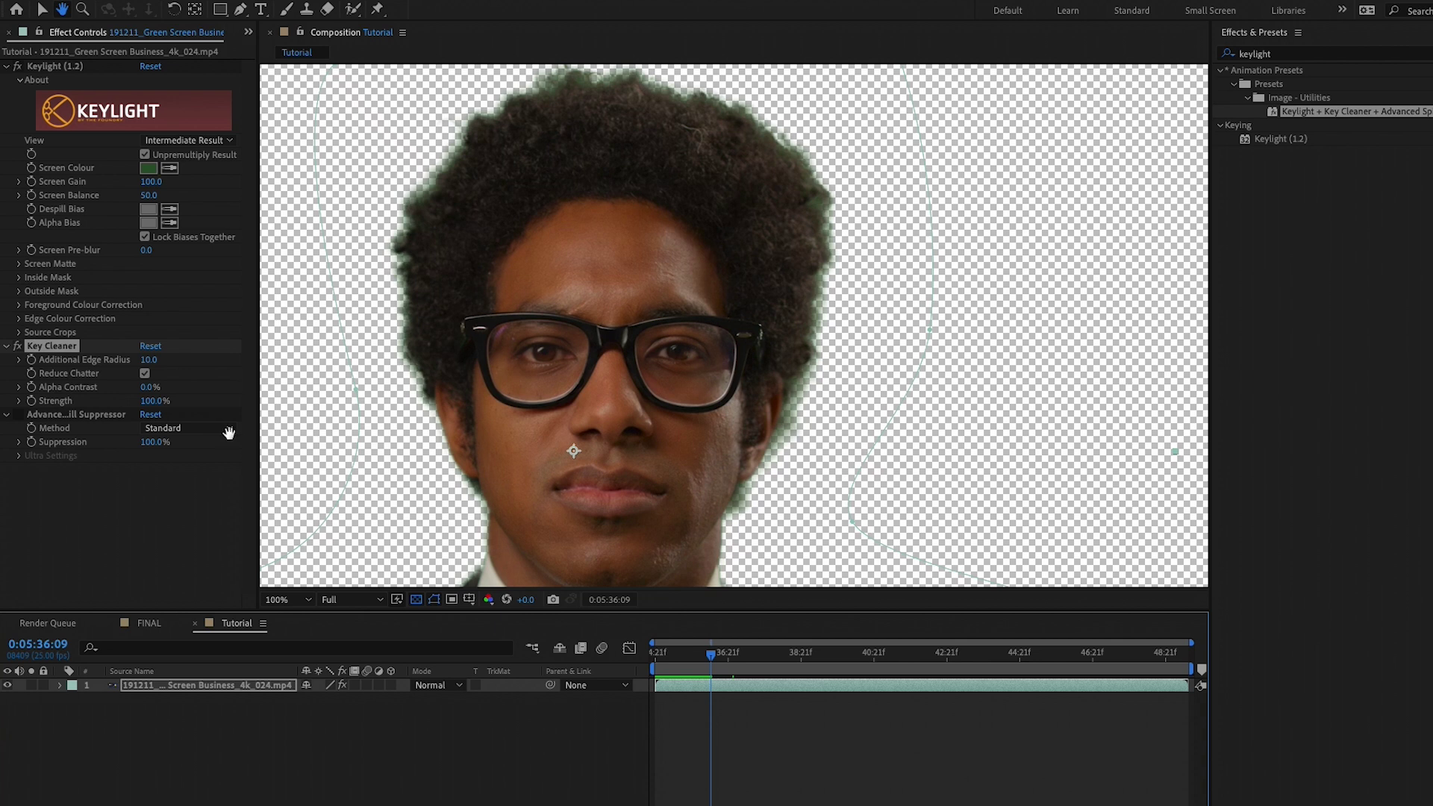
Set Key Cleaner's Additional Edge Radius to 7, comparing the hair edges against a radius of 10
{"action": "key", "text": "v"}
{"action": "left_click", "coordinate": [149, 359]}
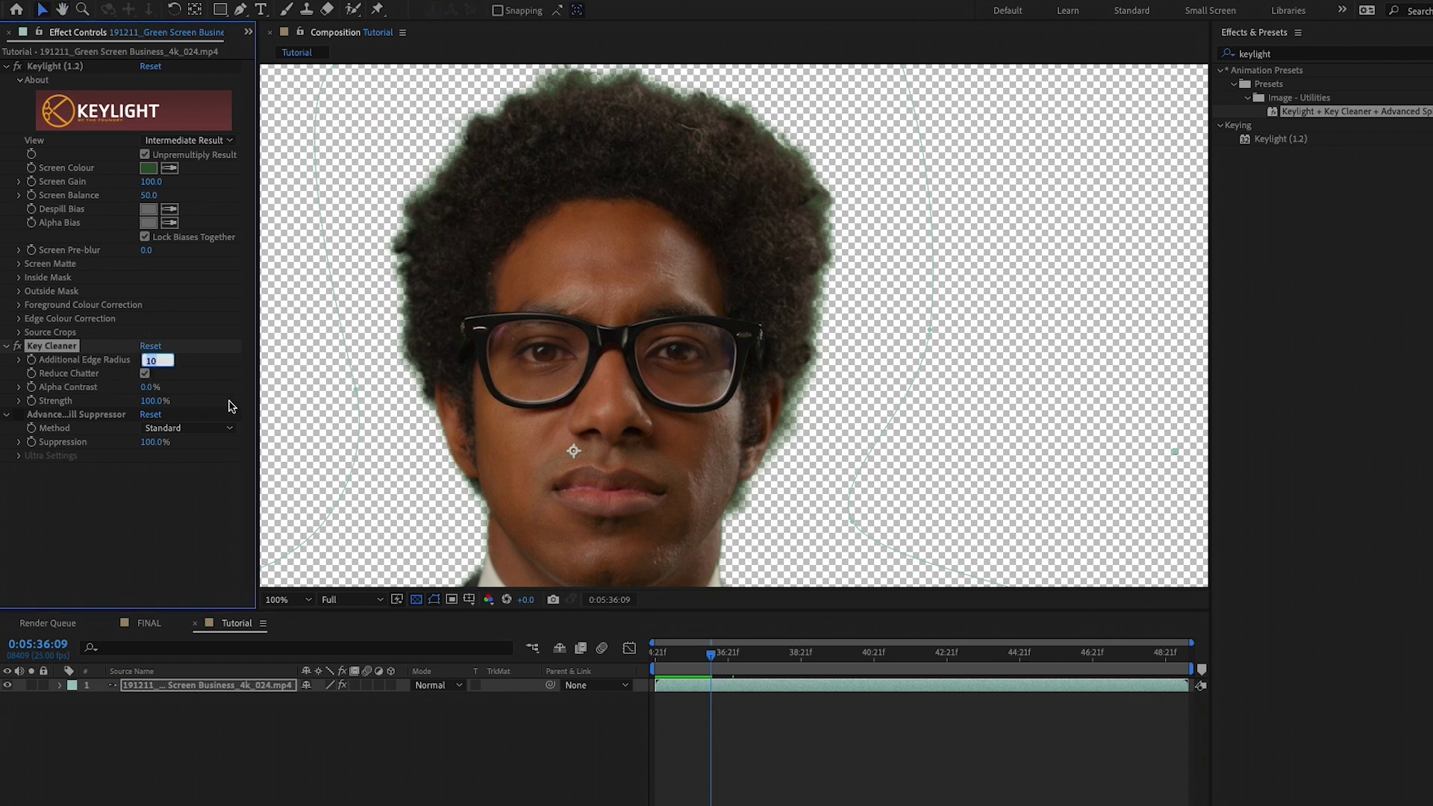
{"action": "key", "text": "Return"}
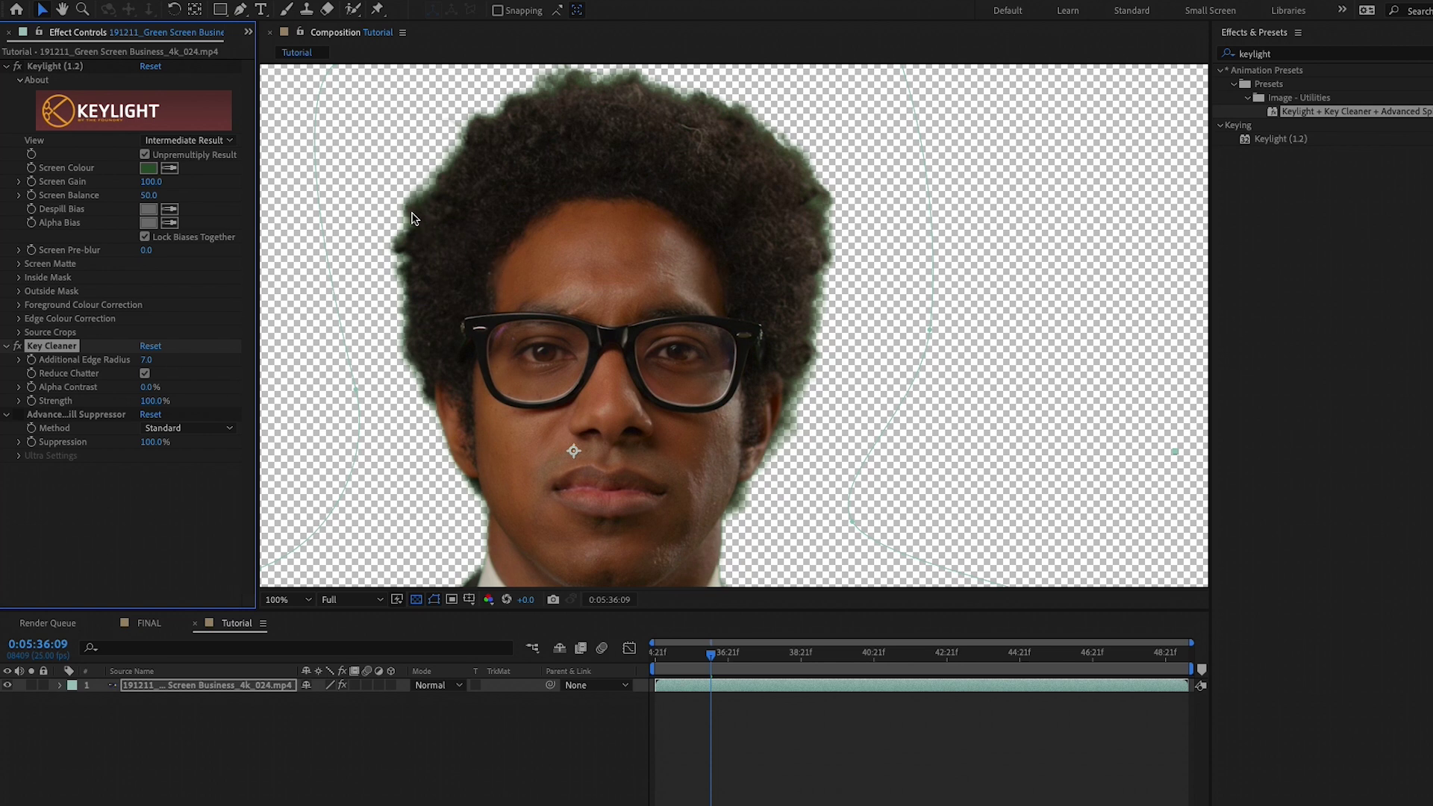
{"action": "left_click", "coordinate": [149, 359]}
{"action": "type", "text": "10"}
{"action": "key", "text": "Return"}
{"action": "left_click", "coordinate": [148, 360]}
{"action": "type", "text": "7"}
{"action": "key", "text": "Return"}
Set Key Cleaner's Strength to 80%
{"action": "left_click_drag", "start_coordinate": [495, 552], "coordinate": [640, 307]}
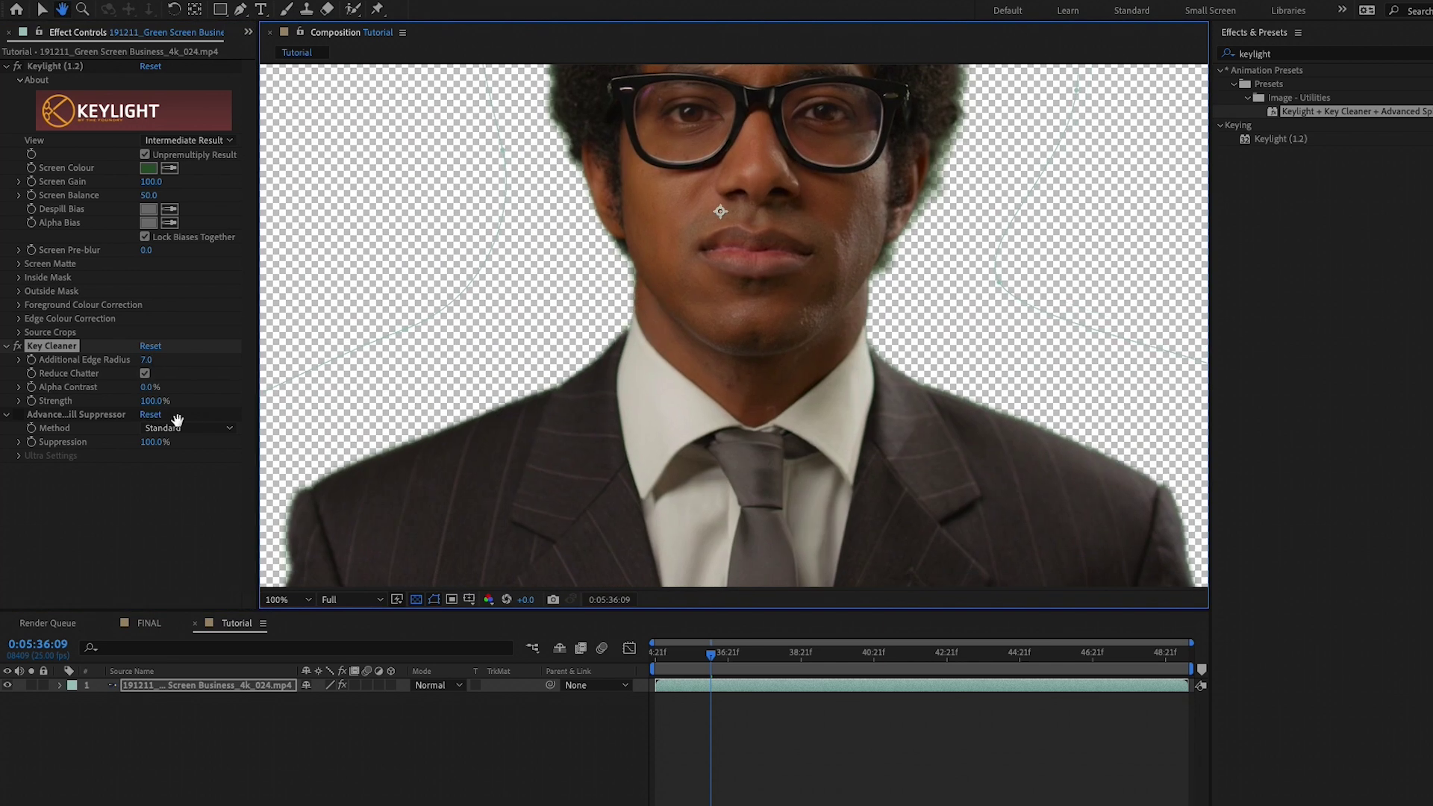
{"action": "key", "text": "v"}
{"action": "left_click", "coordinate": [153, 403]}
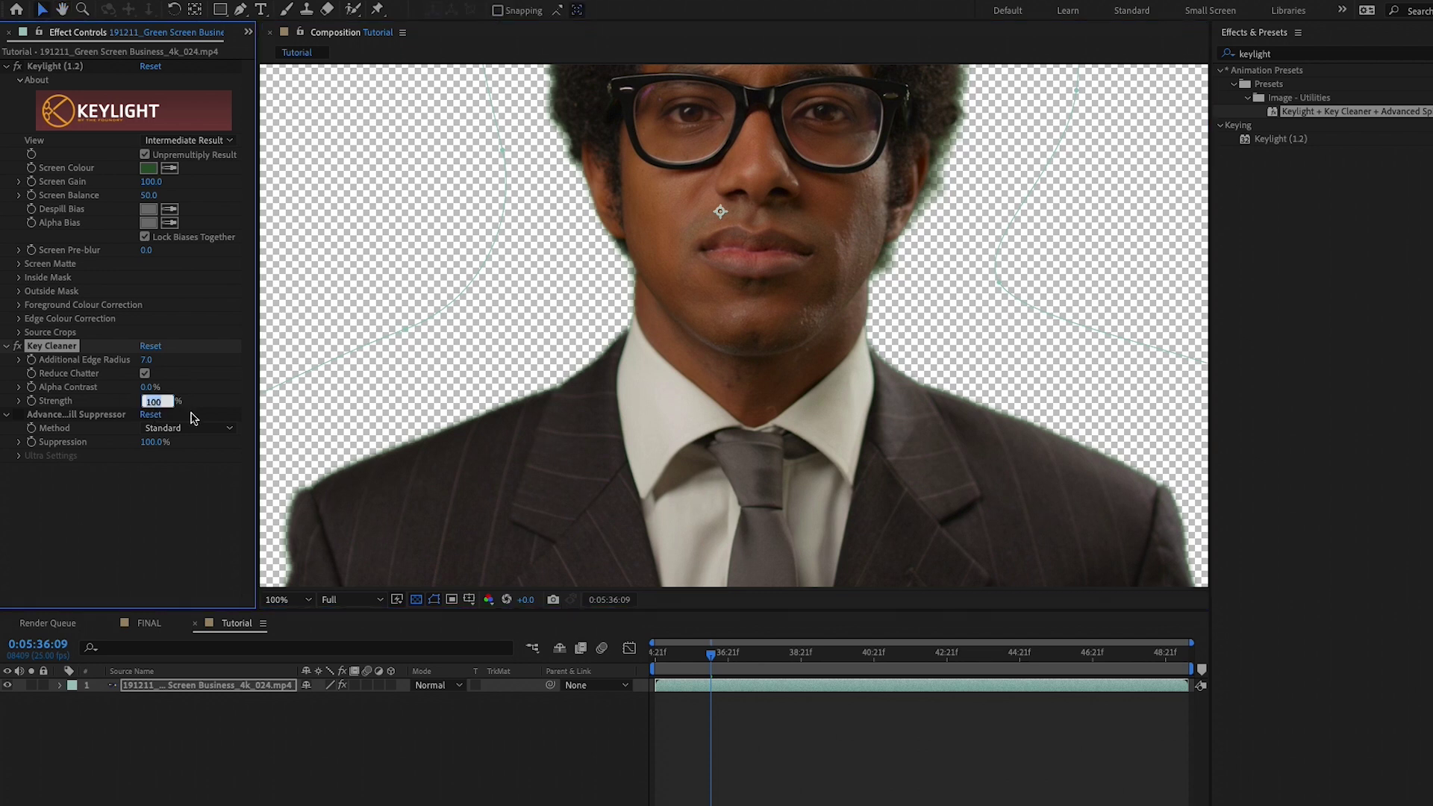
{"action": "type", "text": "80"}
{"action": "key", "text": "Return"}
Toggle Key Cleaner to compare its effect on the suit's shoulder edges, and review the head
{"action": "left_click_drag", "start_coordinate": [499, 438], "coordinate": [790, 221]}
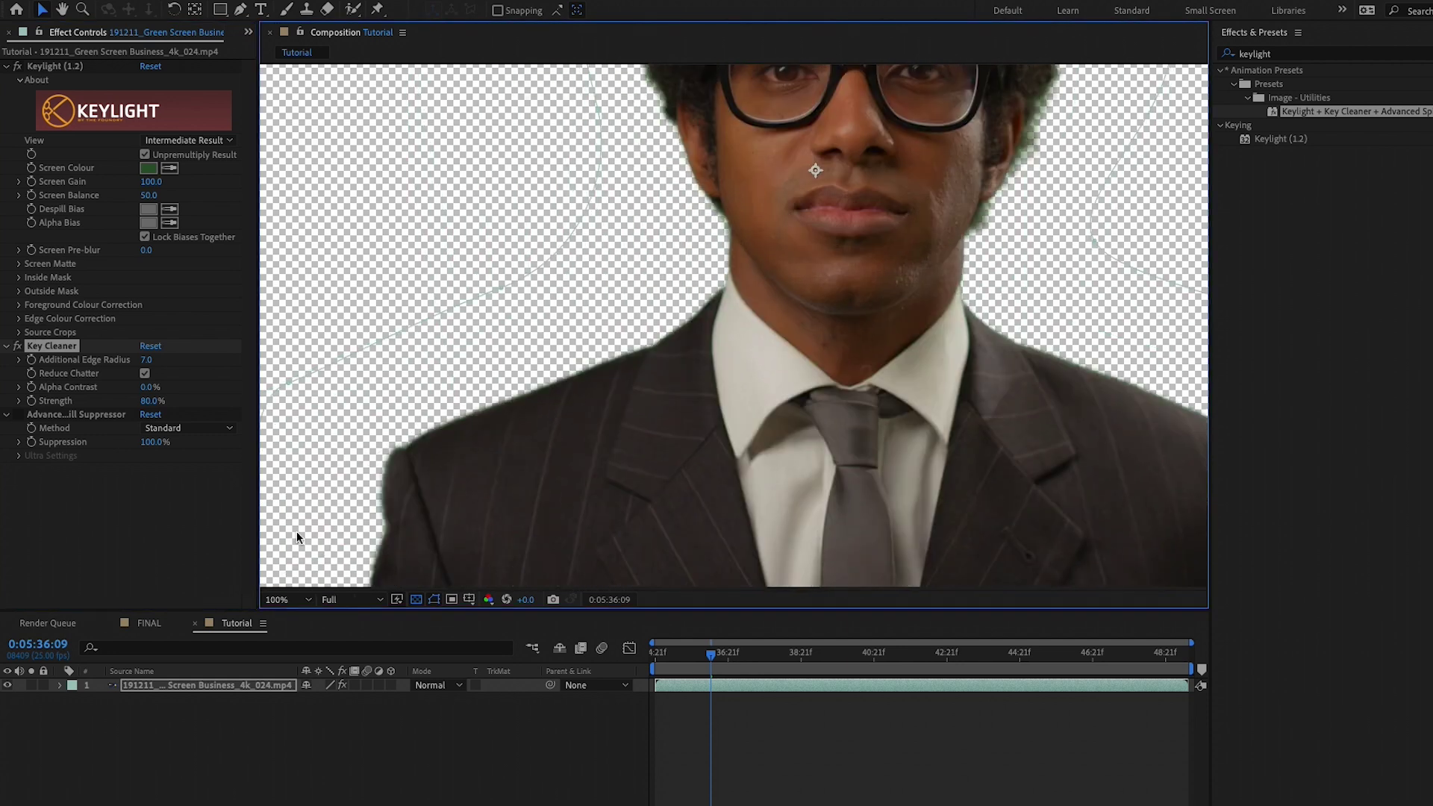
{"action": "left_click", "coordinate": [18, 346]}
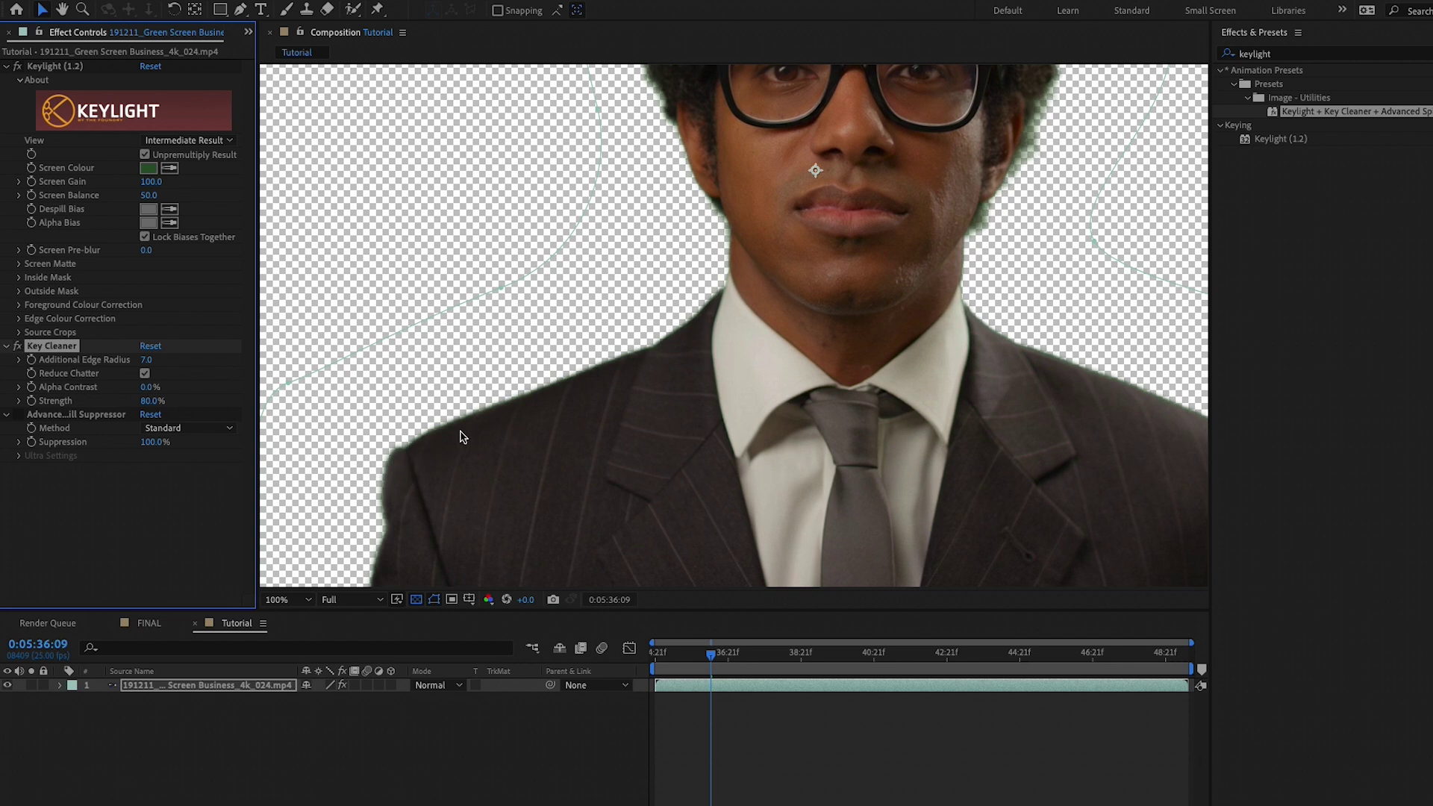
{"action": "key", "text": "h"}
{"action": "left_click_drag", "start_coordinate": [680, 472], "coordinate": [637, 633]}
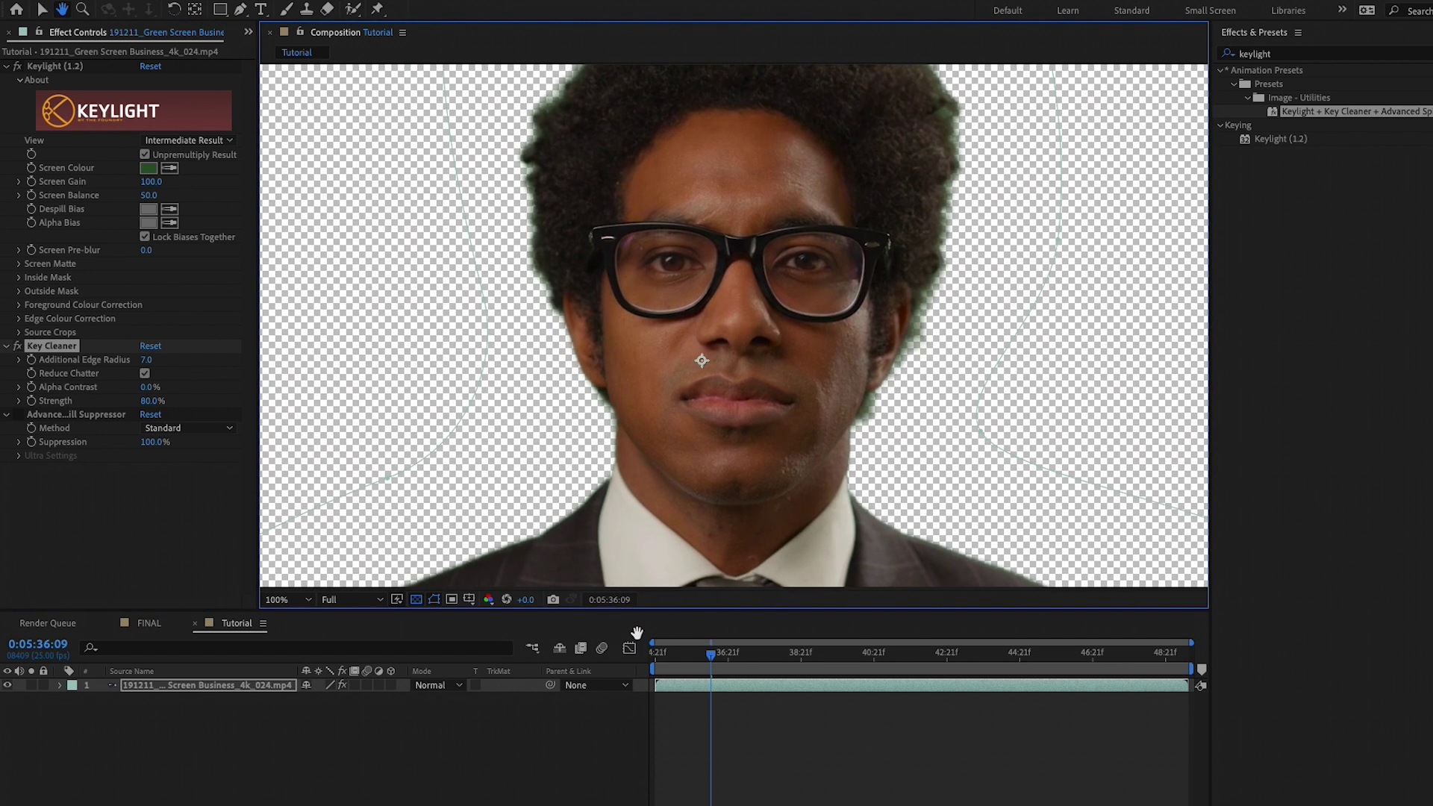
{"action": "left_click_drag", "start_coordinate": [619, 563], "coordinate": [593, 611]}
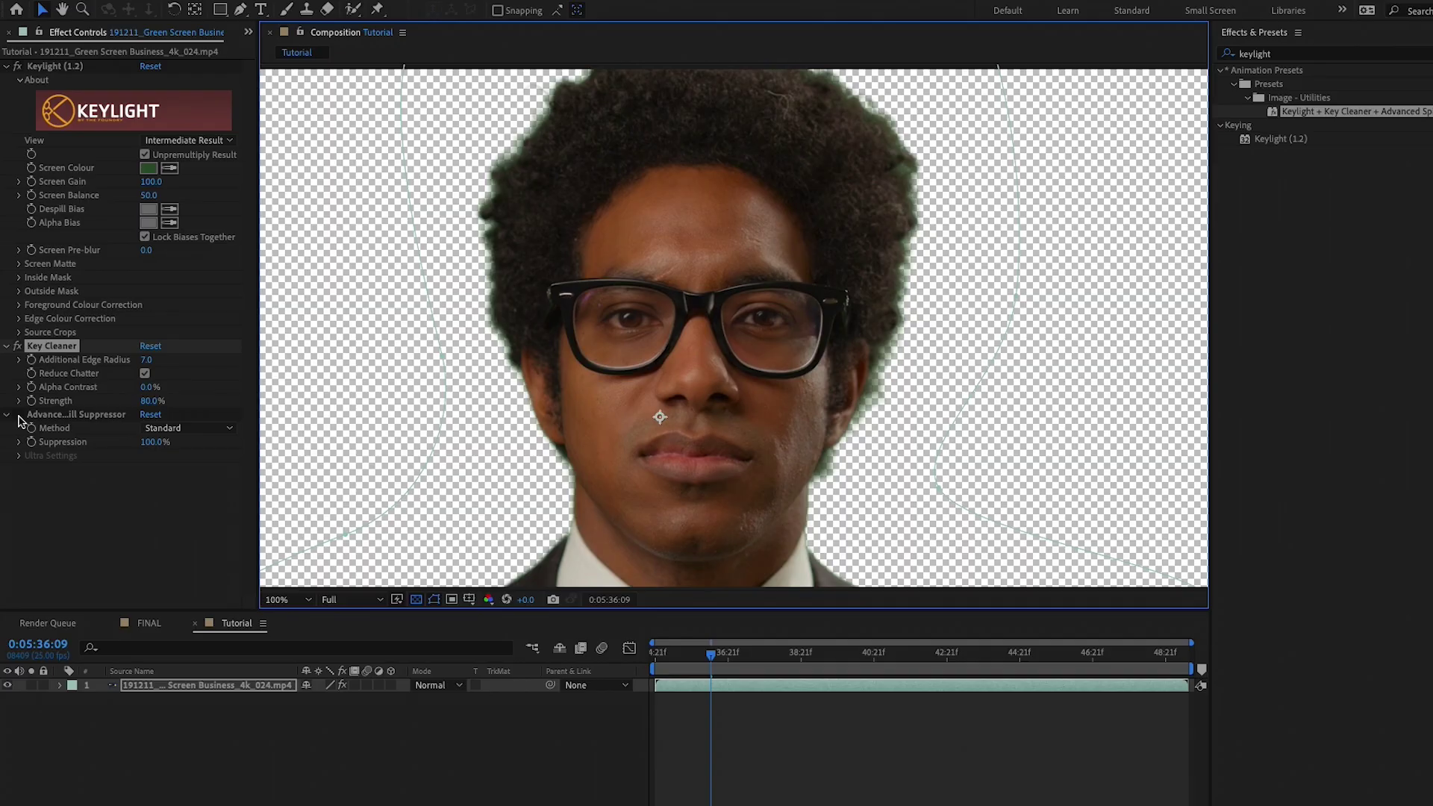
Turn on the Advanced Spill Suppressor, comparing the unkeyed green background with it off and on
{"action": "left_click", "coordinate": [20, 422]}
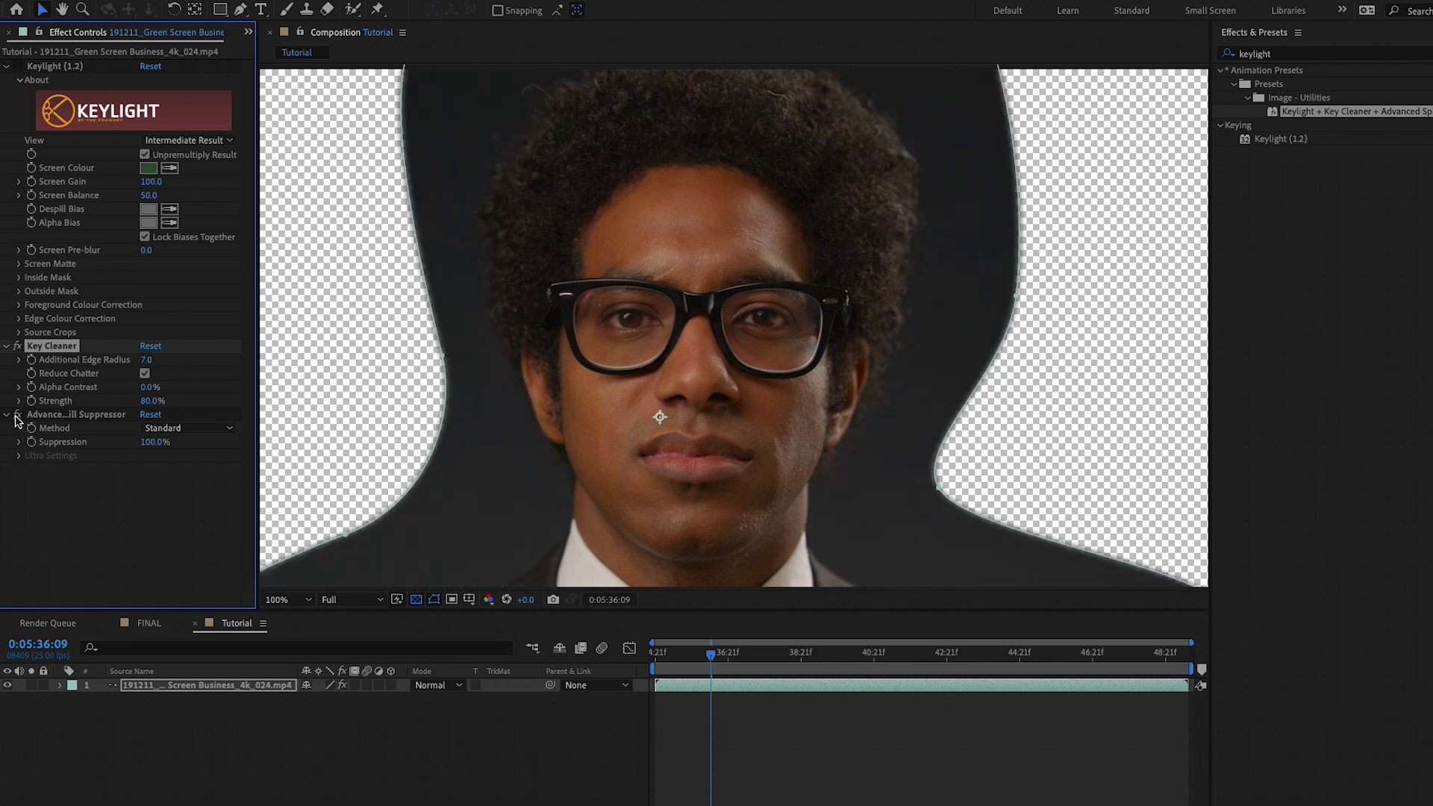
{"action": "left_click", "coordinate": [16, 415]}
{"action": "left_click", "coordinate": [17, 416]}
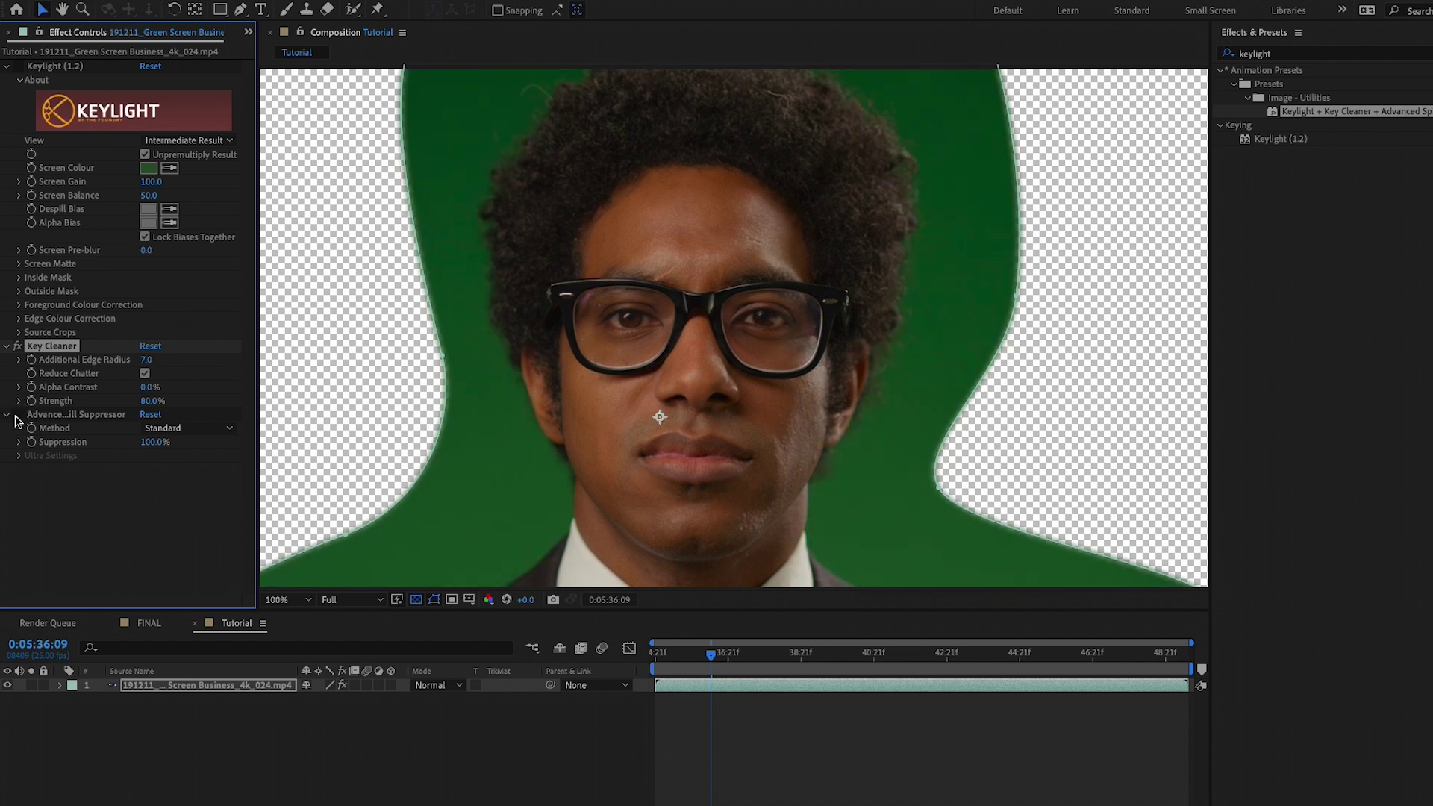
{"action": "left_click", "coordinate": [16, 415]}
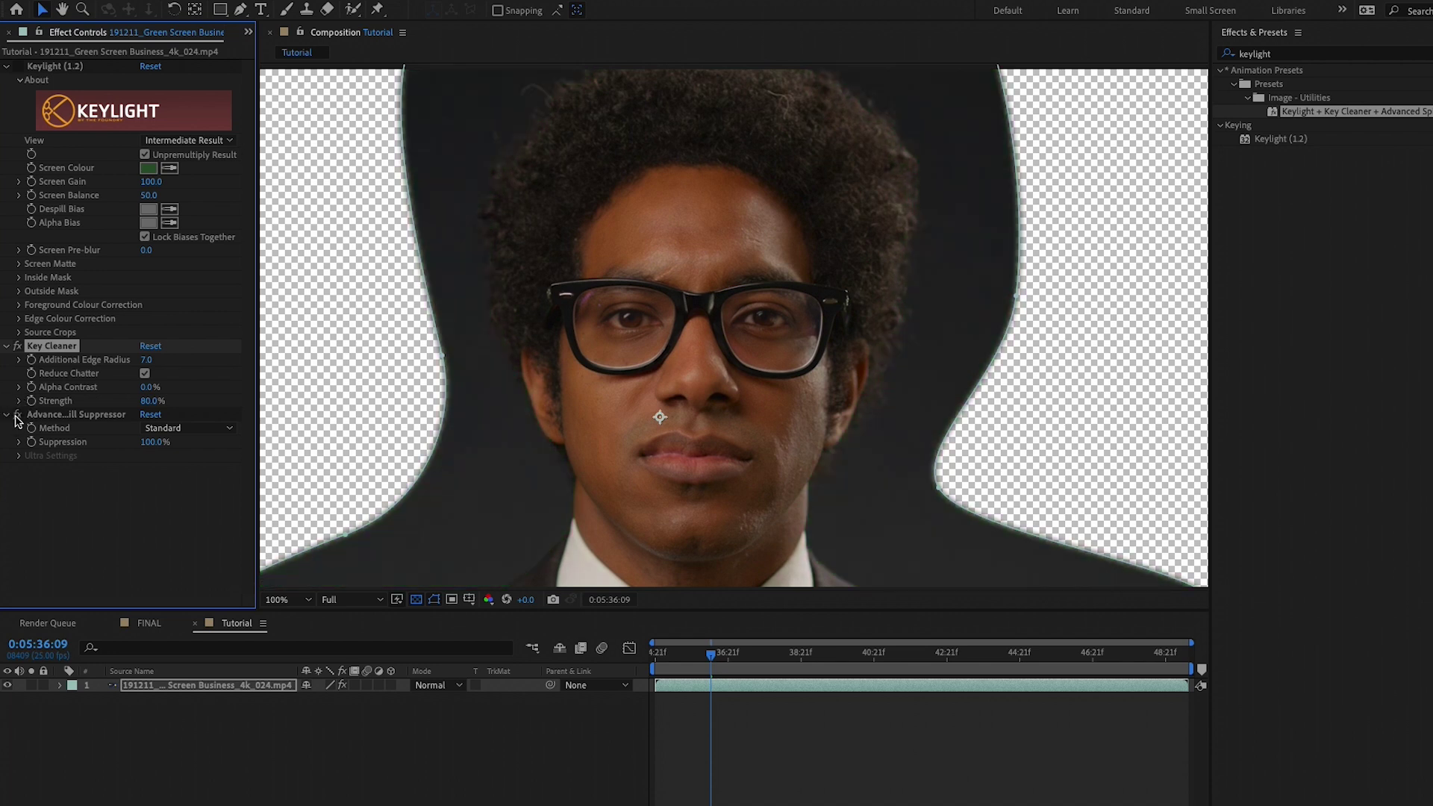
Turn Keylight back on and compare the full figure with the key off and on
{"action": "left_click", "coordinate": [17, 67]}
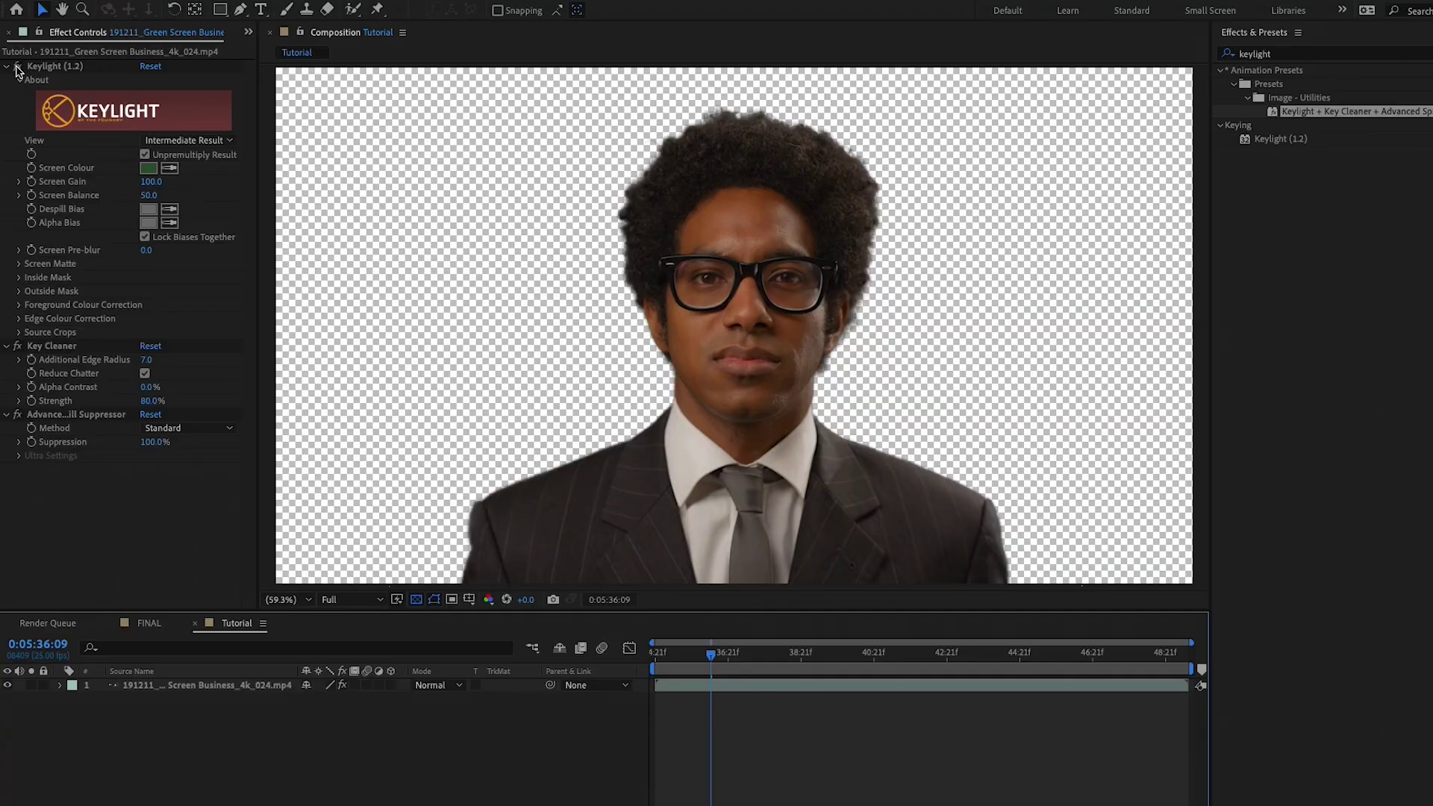
{"action": "left_click", "coordinate": [18, 66]}
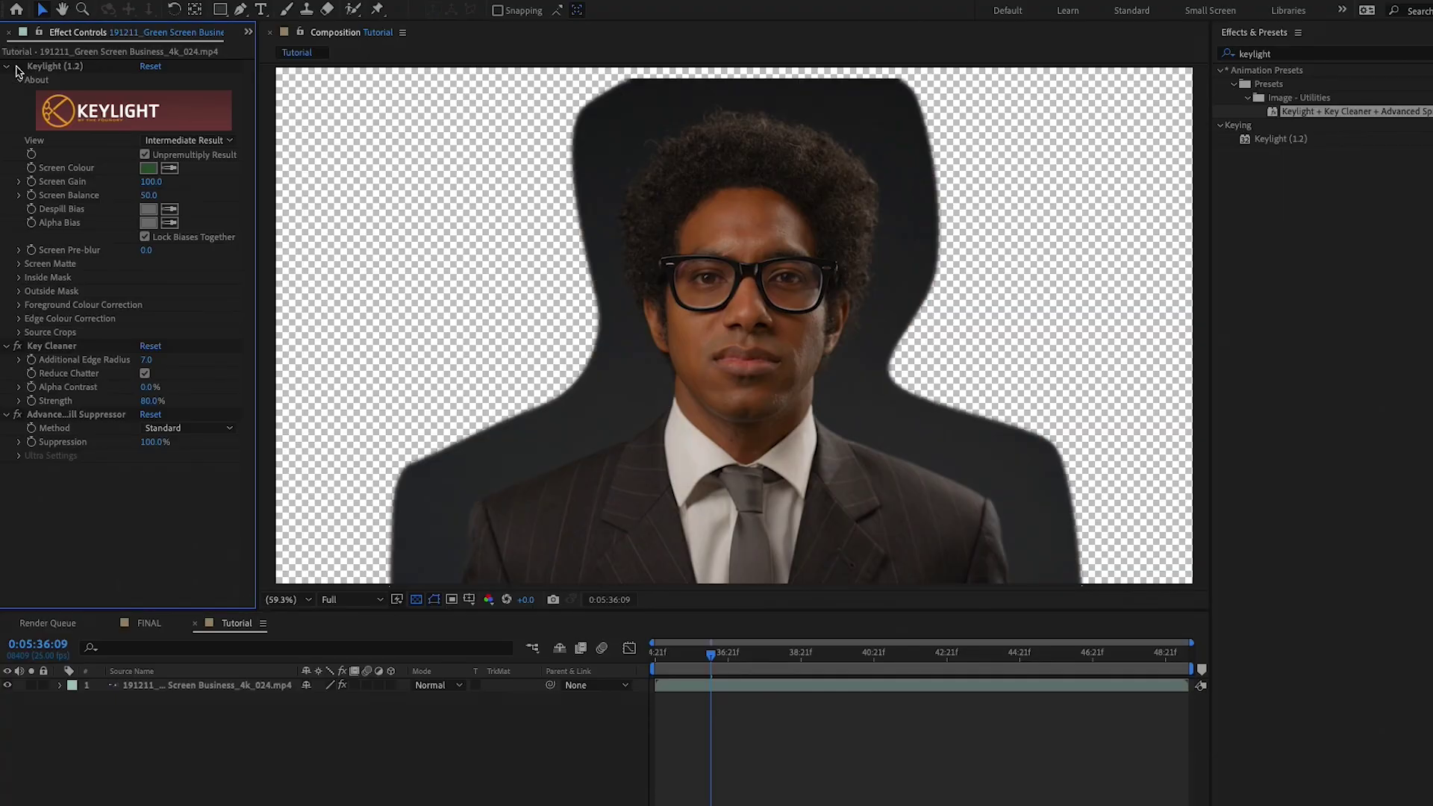
{"action": "left_click", "coordinate": [17, 67]}
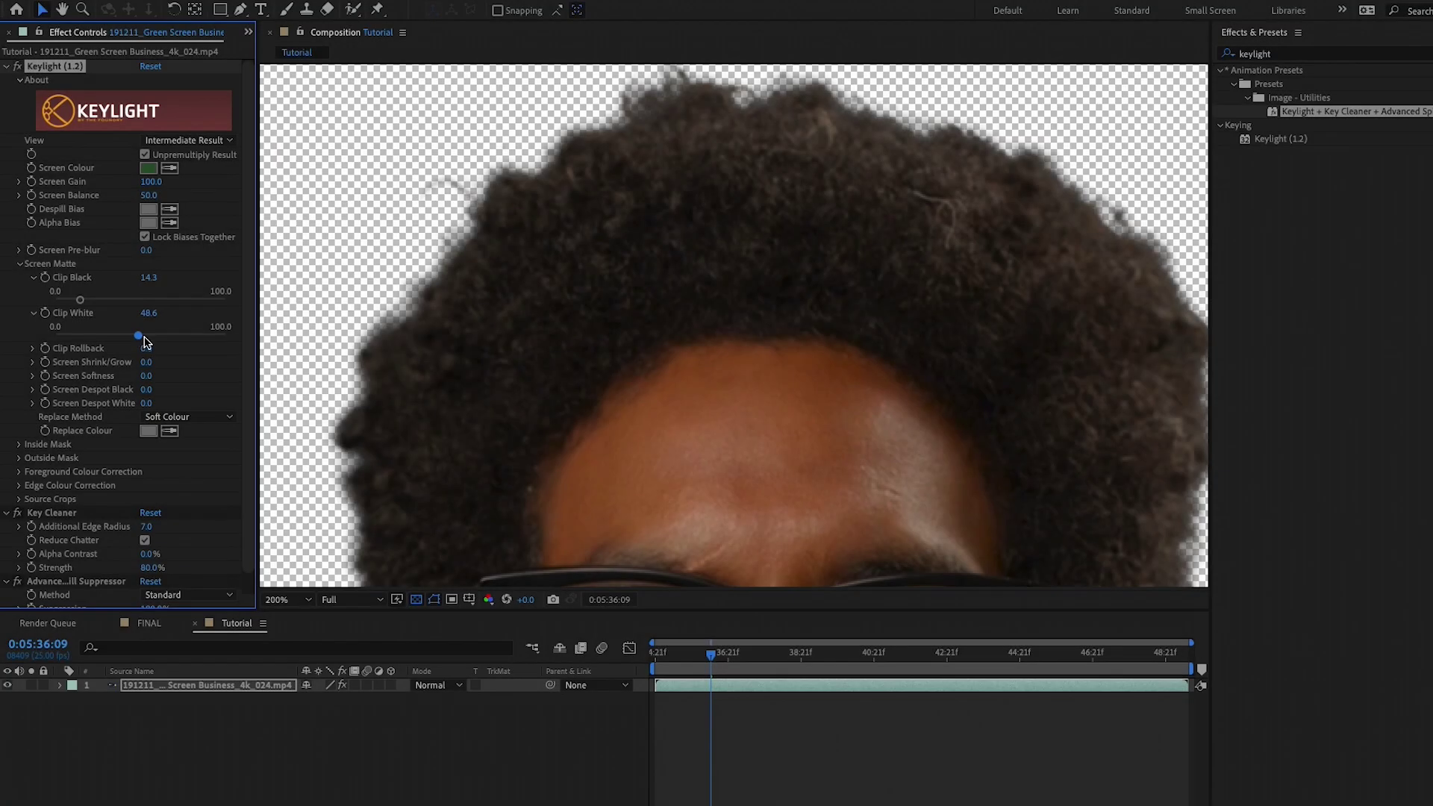
Fine-tune Keylight's Clip White to 64.8 while judging the hair edges
{"action": "left_click_drag", "start_coordinate": [146, 342], "coordinate": [208, 338]}
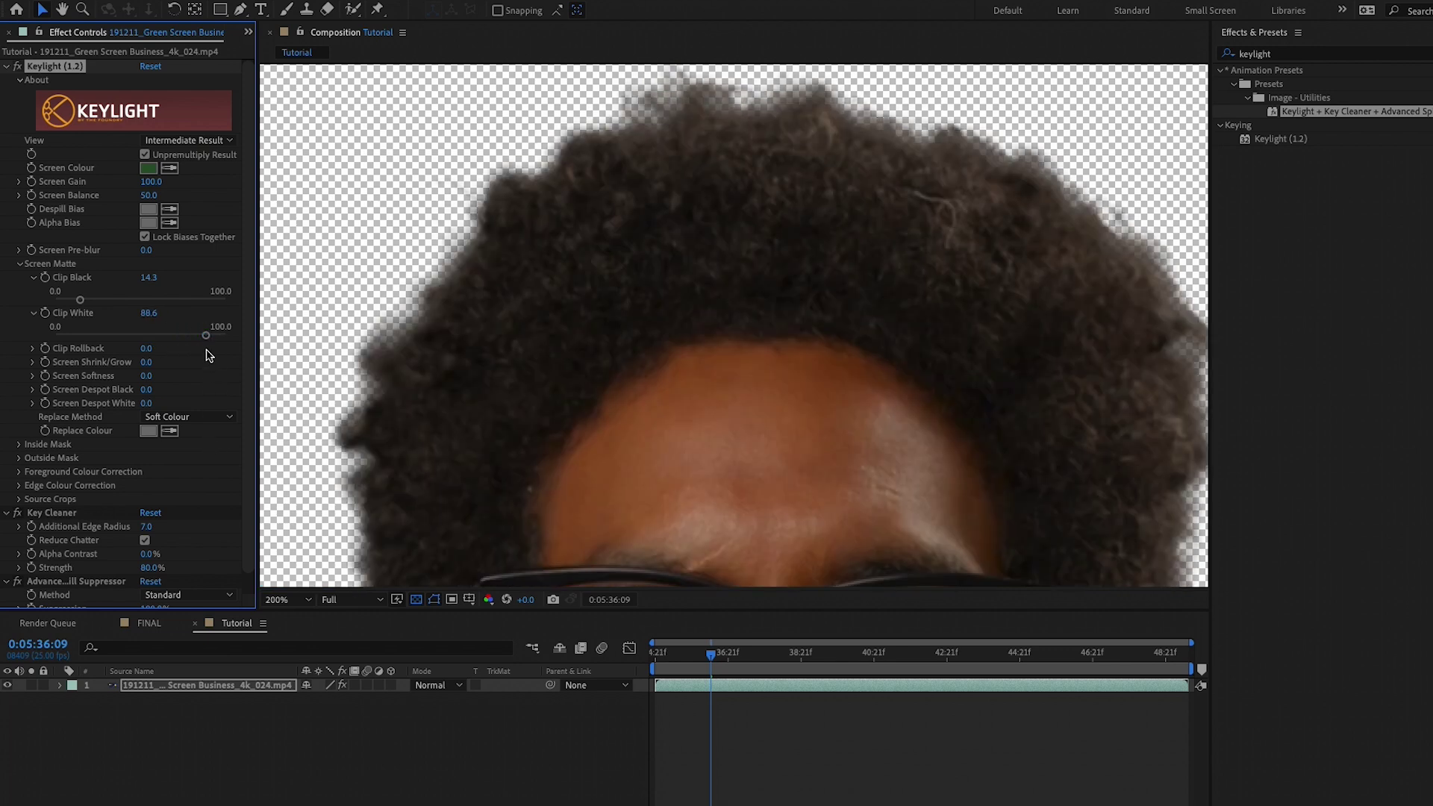
{"action": "left_click_drag", "start_coordinate": [204, 339], "coordinate": [173, 330]}
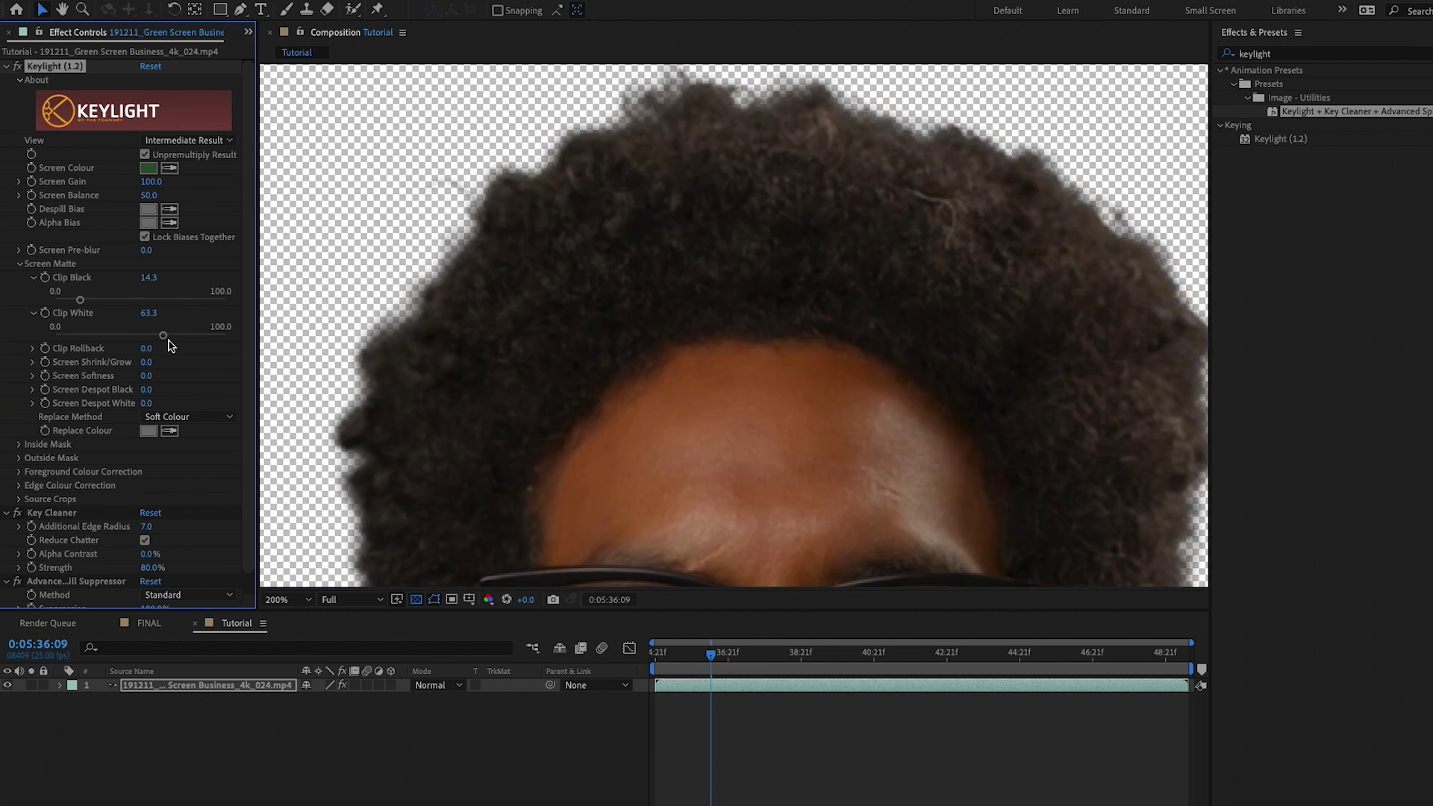
{"action": "left_click_drag", "start_coordinate": [164, 336], "coordinate": [166, 336]}
{"action": "left_click", "coordinate": [301, 599]}
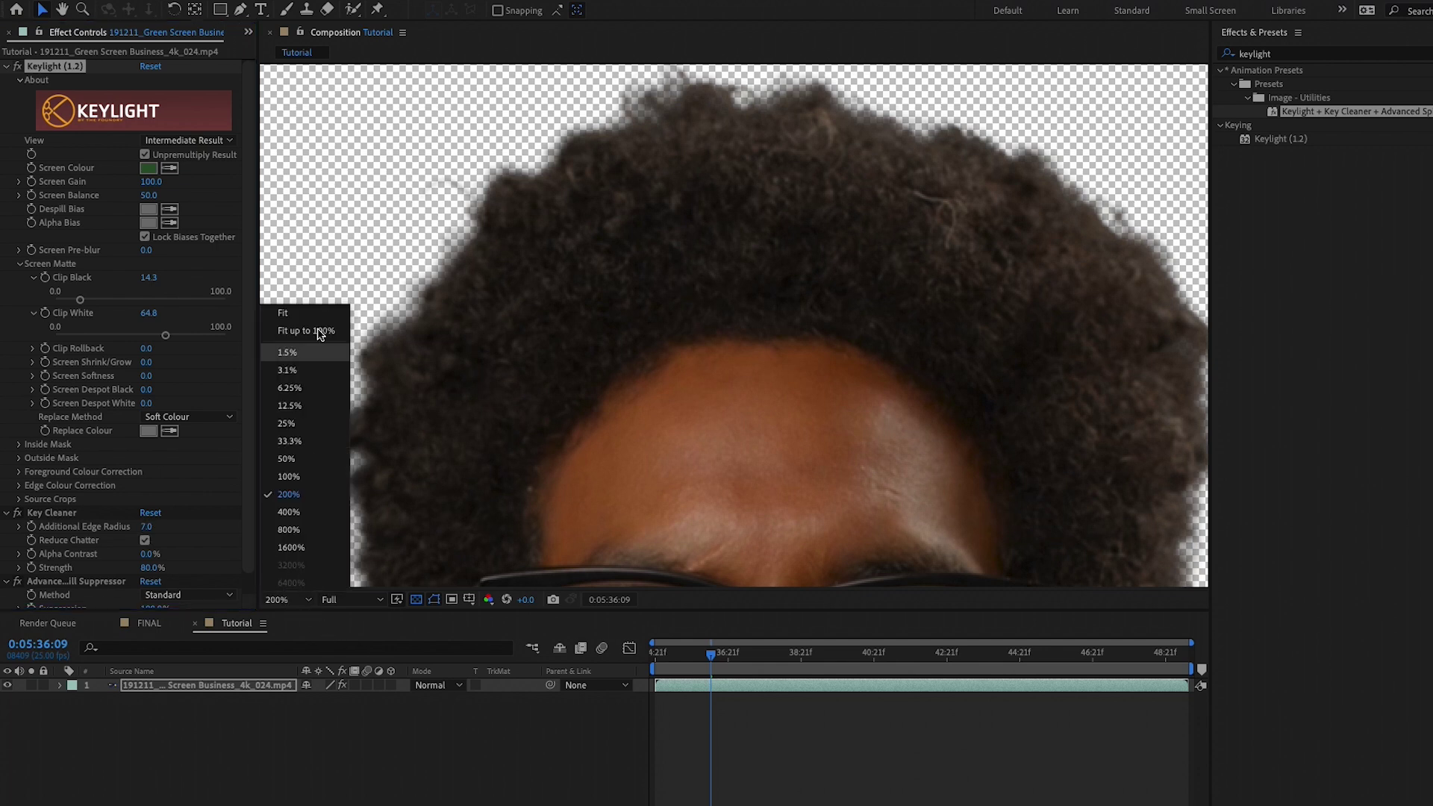
{"action": "left_click", "coordinate": [313, 319]}
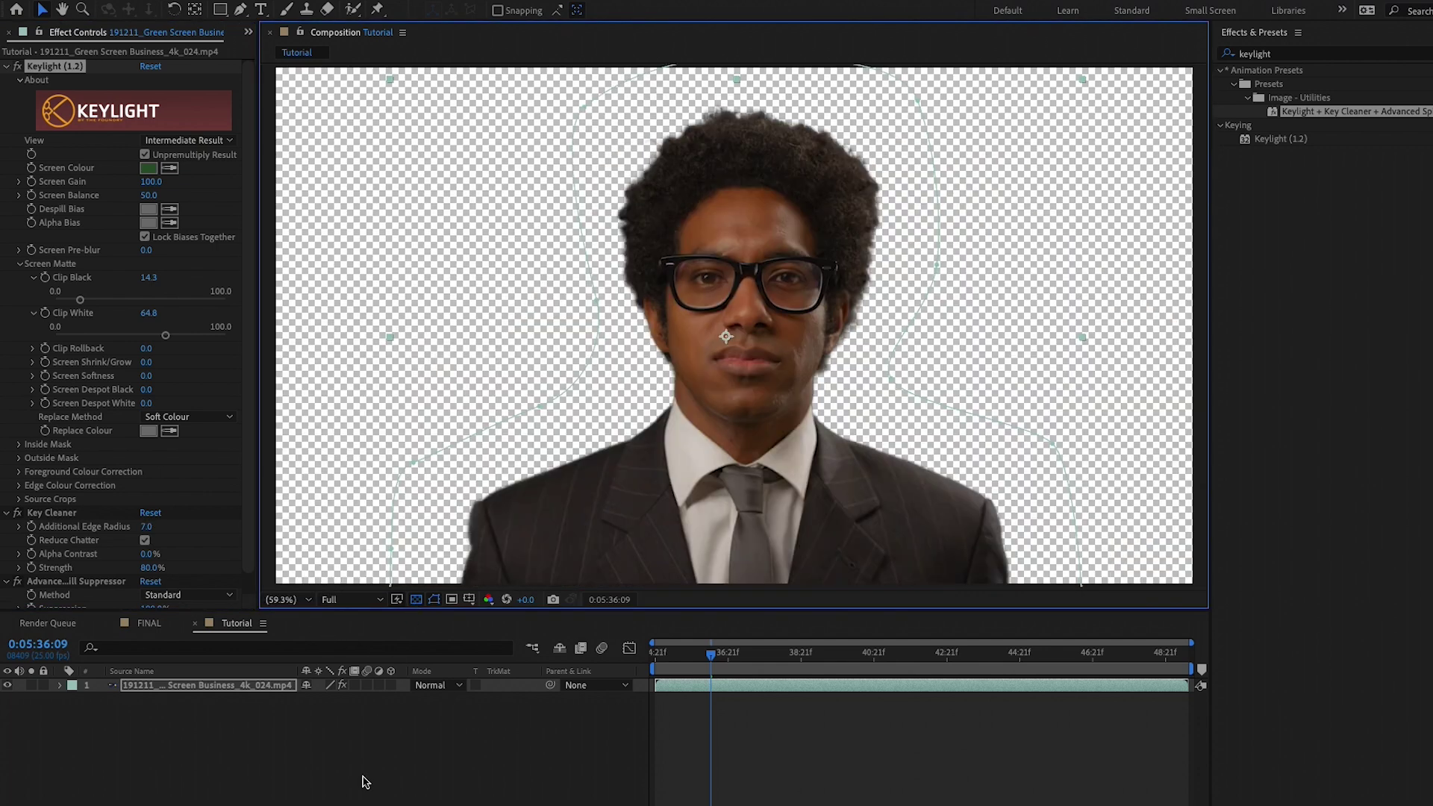